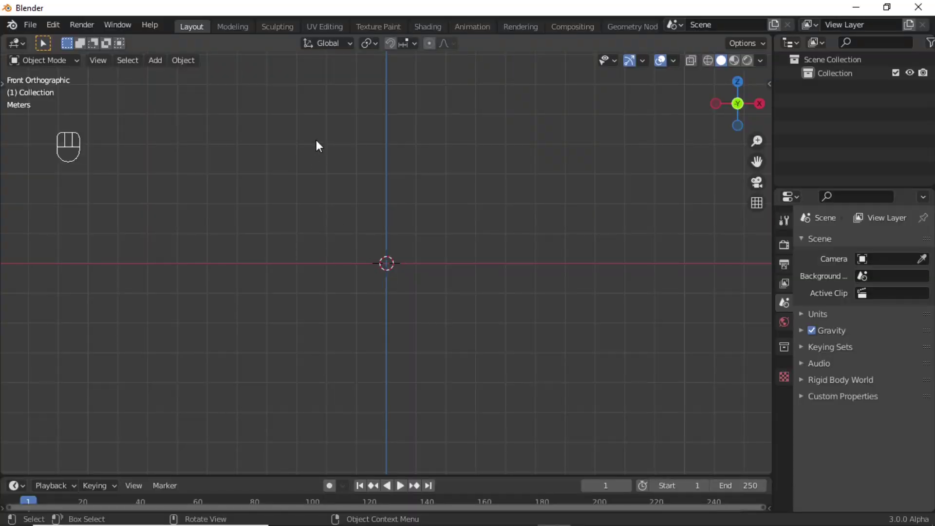
Drag from the 3D viewport's top-left corner to create a second area beside it
{"action": "left_click_drag", "start_coordinate": [2, 34], "coordinate": [240, 37]}
Make the left area a slightly widened Shader Editor with its sidebar hidden, and add a plane mesh
{"action": "left_click", "coordinate": [19, 43]}
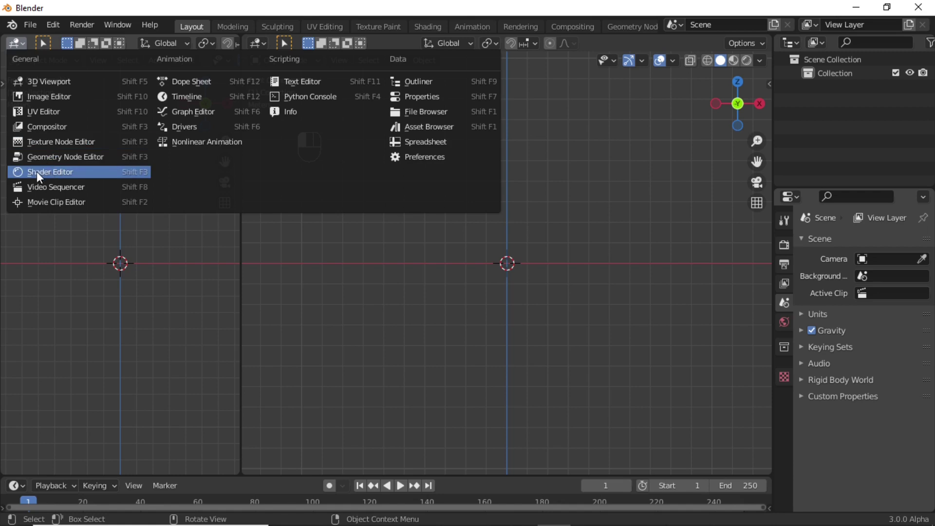
{"action": "left_click", "coordinate": [62, 171]}
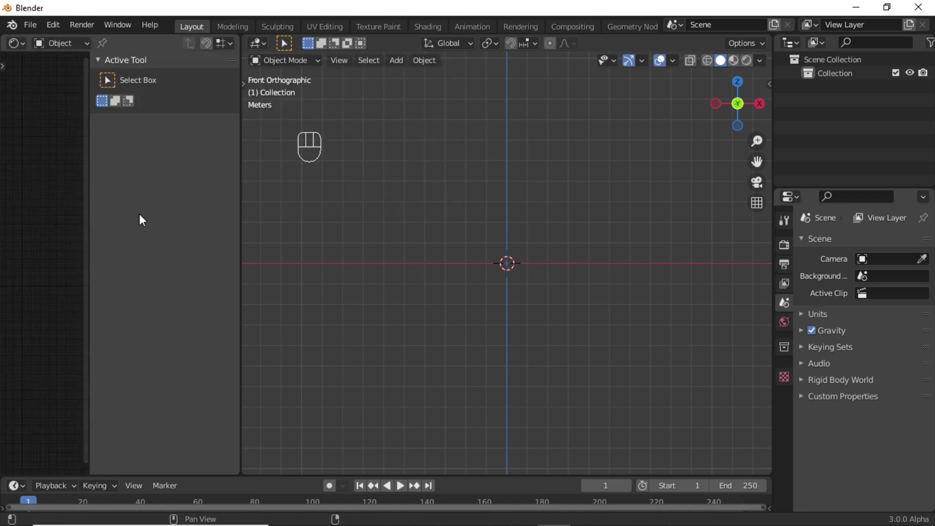
{"action": "key", "text": "n"}
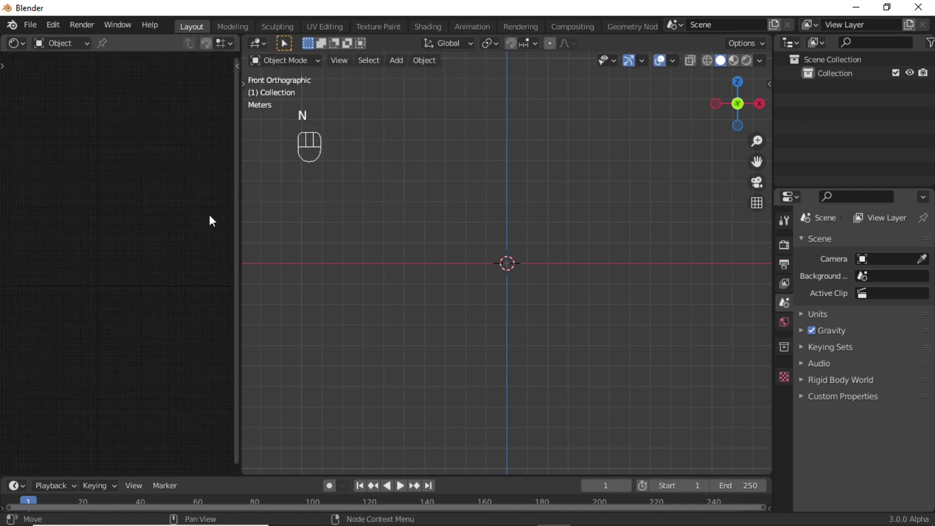
{"action": "left_click_drag", "start_coordinate": [238, 244], "coordinate": [247, 244]}
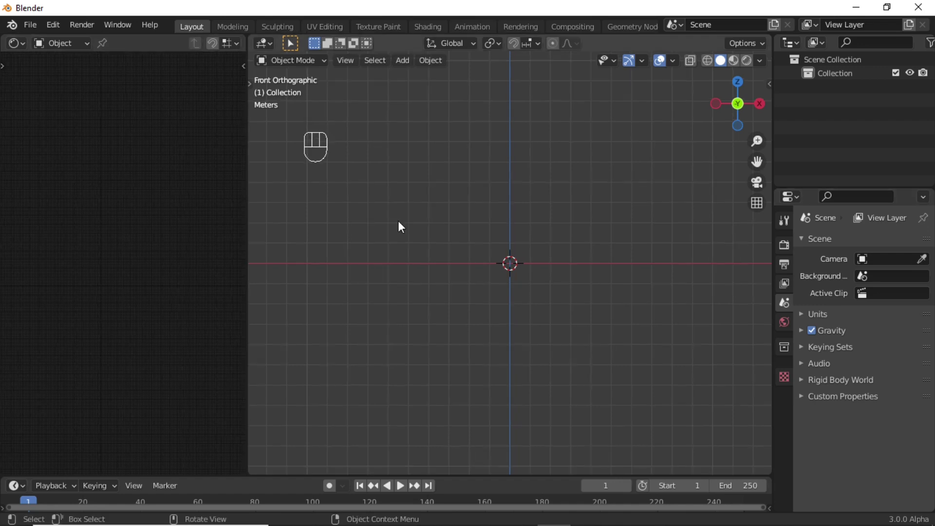
{"action": "key", "text": "shift+a"}
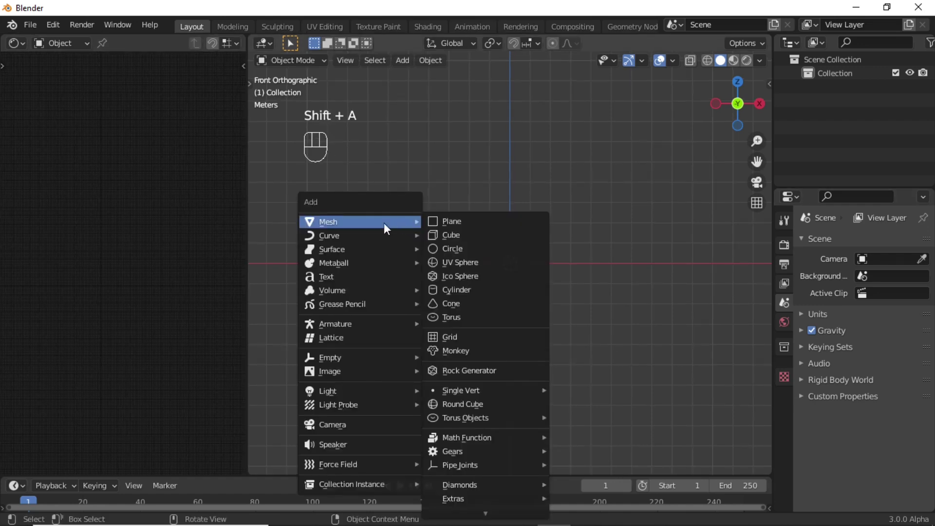
{"action": "left_click", "coordinate": [466, 228]}
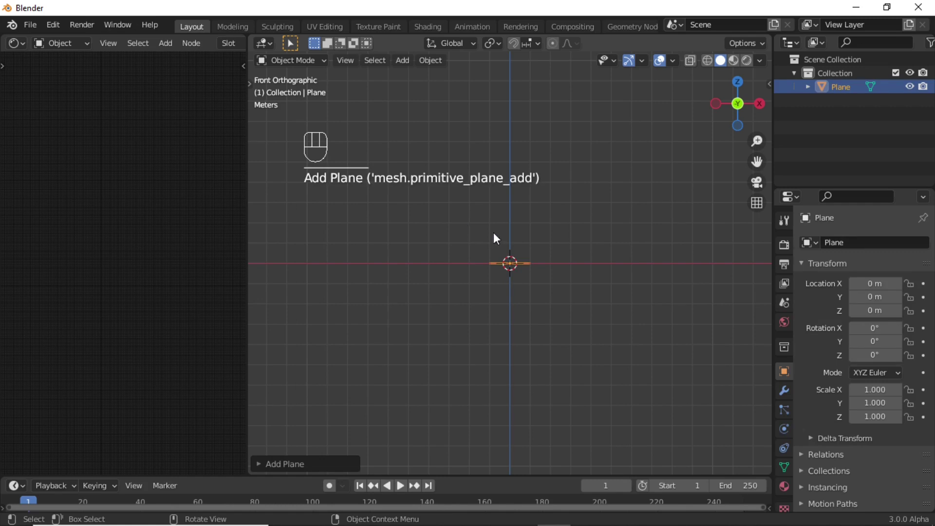
View the plane from the top (Numpad 7), zoomed in, with Material Preview shading
{"action": "key", "text": "KP_7"}
{"action": "scroll", "coordinate": [504, 247], "scroll_direction": "up", "scroll_amount": 5}
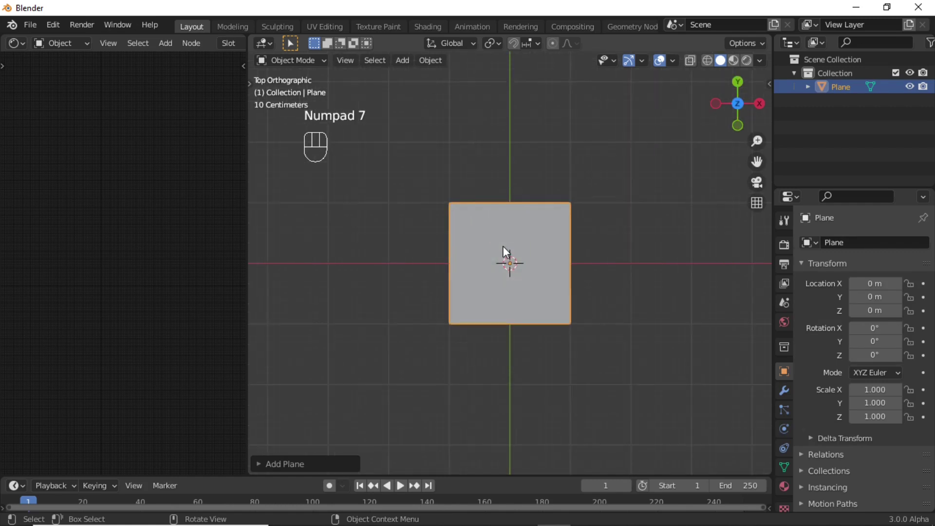
{"action": "scroll", "coordinate": [504, 247], "scroll_direction": "up", "scroll_amount": 5}
{"action": "scroll", "coordinate": [504, 246], "scroll_direction": "down", "scroll_amount": 1}
{"action": "scroll", "coordinate": [504, 246], "scroll_direction": "up", "scroll_amount": 1}
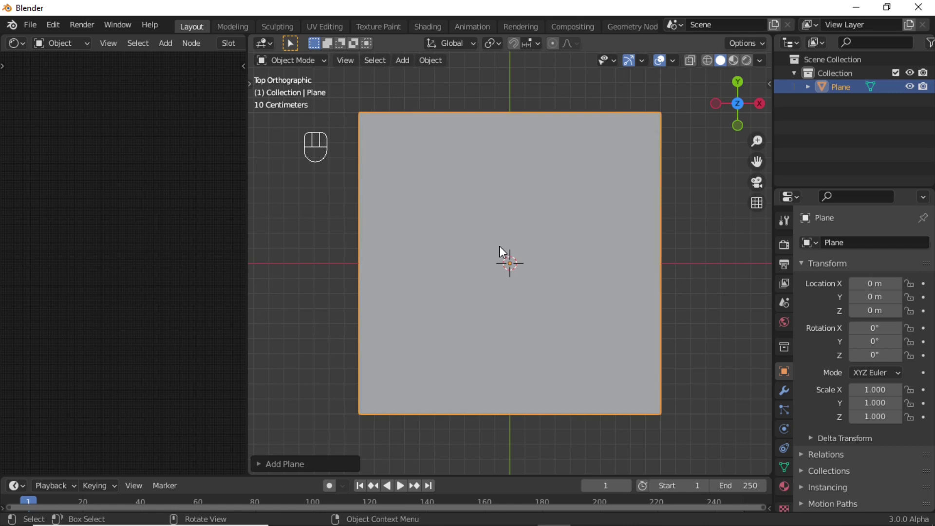
{"action": "left_click", "coordinate": [733, 61]}
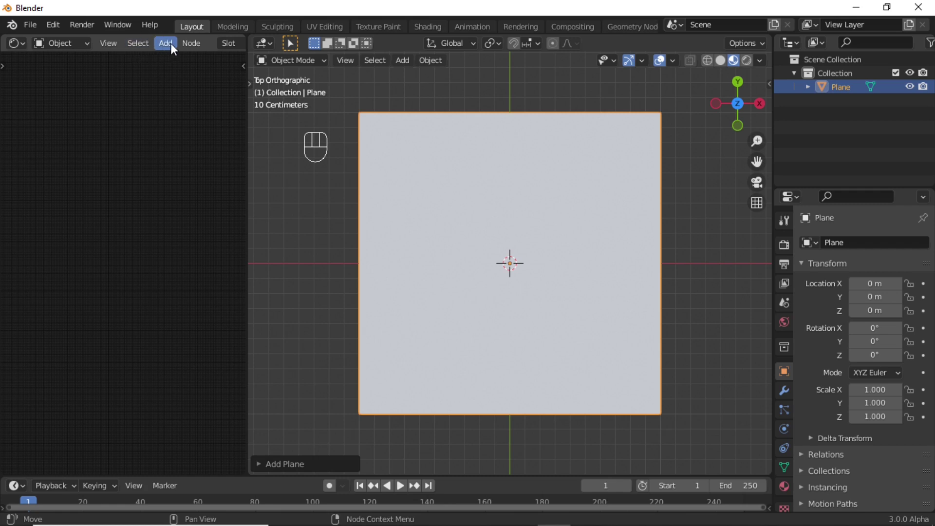
Create a new material, Material.001, for the plane in the Shader Editor
{"action": "scroll", "coordinate": [187, 39], "scroll_direction": "down", "scroll_amount": 6}
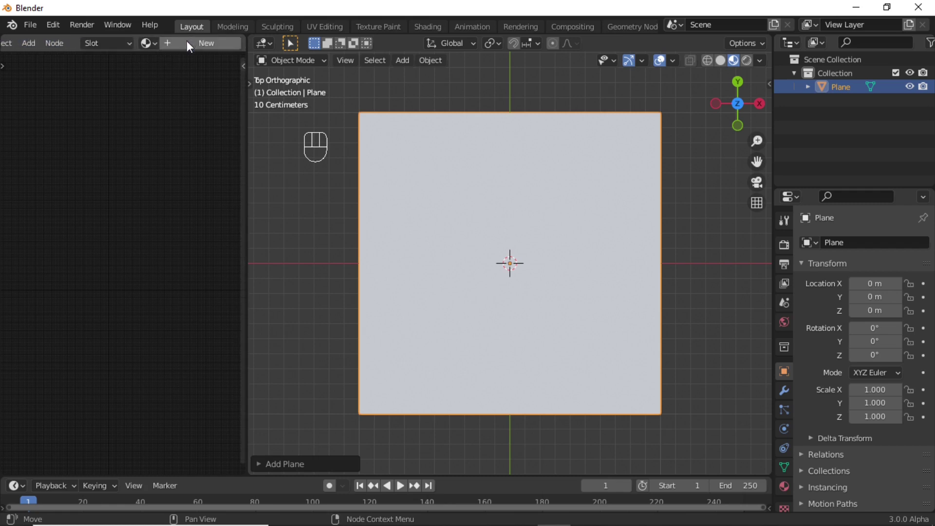
{"action": "left_click", "coordinate": [188, 43]}
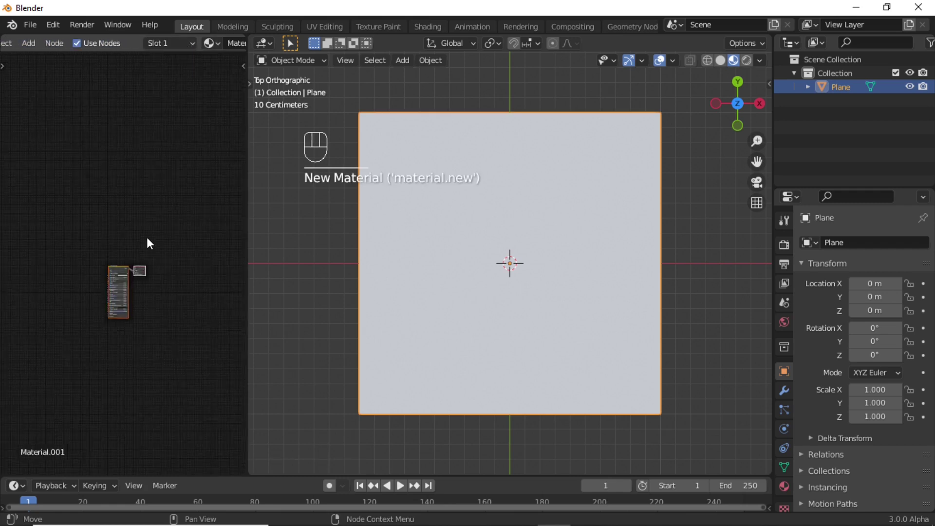
{"action": "scroll", "coordinate": [132, 305], "scroll_direction": "up", "scroll_amount": 5}
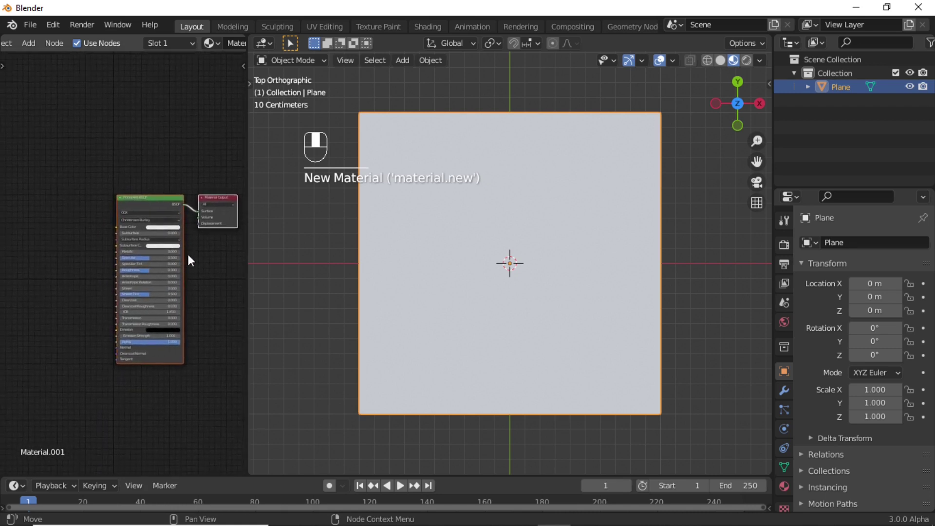
{"action": "scroll", "coordinate": [72, 261], "scroll_direction": "up", "scroll_amount": 2}
Add a Noise Texture node through search and connect it to the material
{"action": "middle_click_drag", "start_coordinate": [60, 259], "coordinate": [65, 255]}
{"action": "key", "text": "shift+a"}
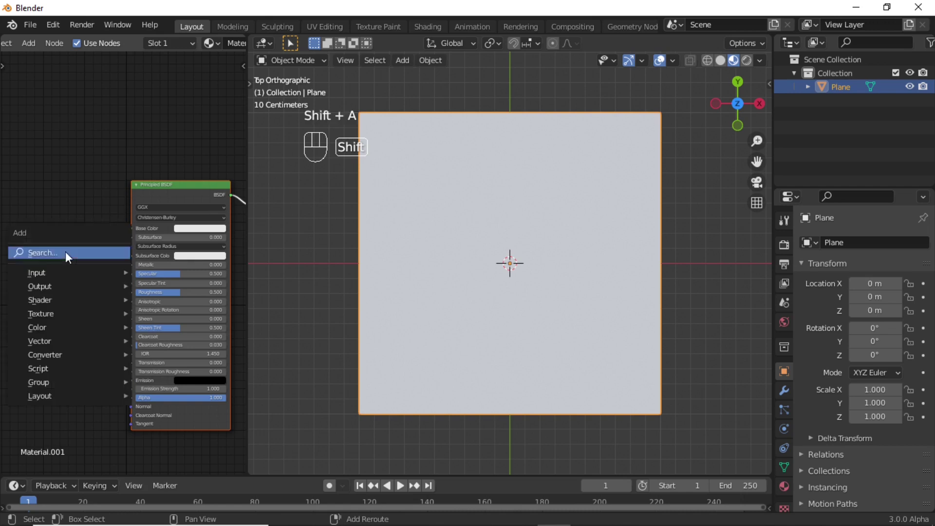
{"action": "left_click", "coordinate": [65, 251]}
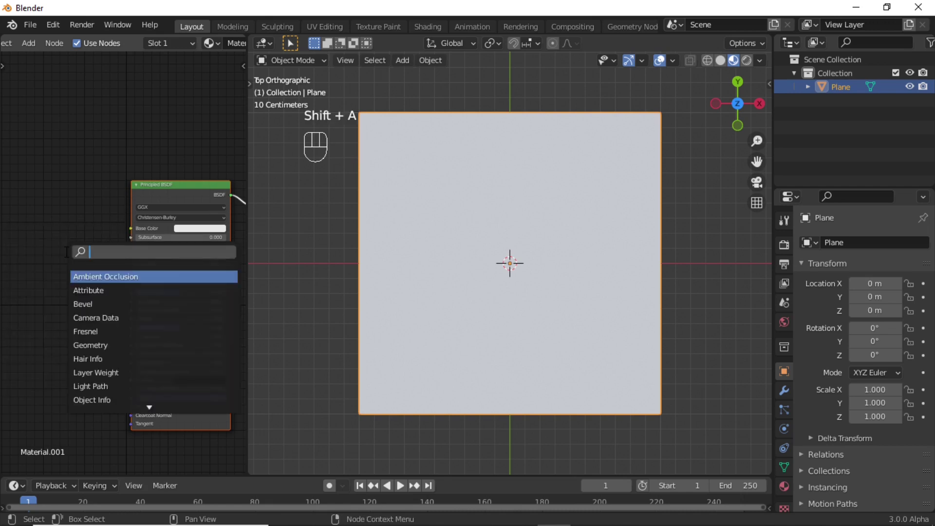
{"action": "type", "text": "noi"}
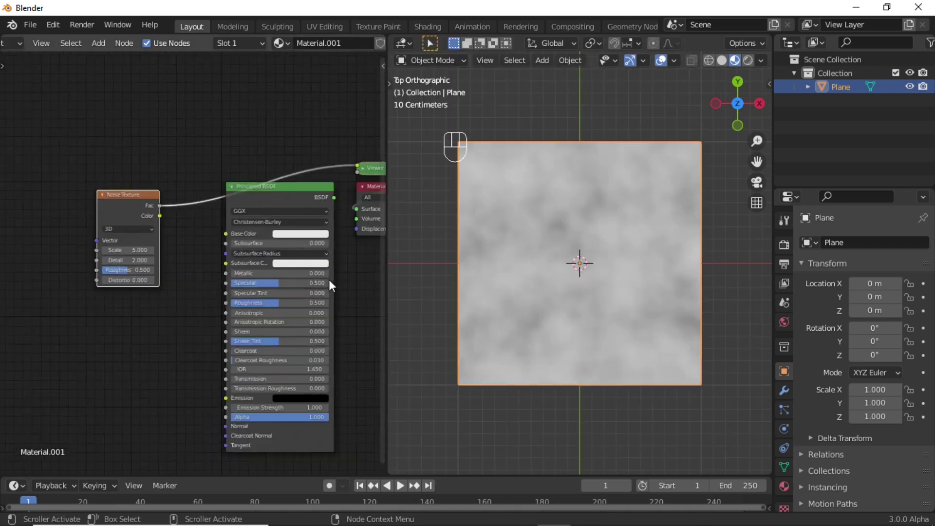
{"action": "middle_click_drag", "start_coordinate": [125, 269], "coordinate": [218, 276]}
{"action": "scroll", "coordinate": [195, 274], "scroll_direction": "down", "scroll_amount": 2}
Add a Combine XYZ node and link its output into the Noise Texture Vector
{"action": "key", "text": "shift+a"}
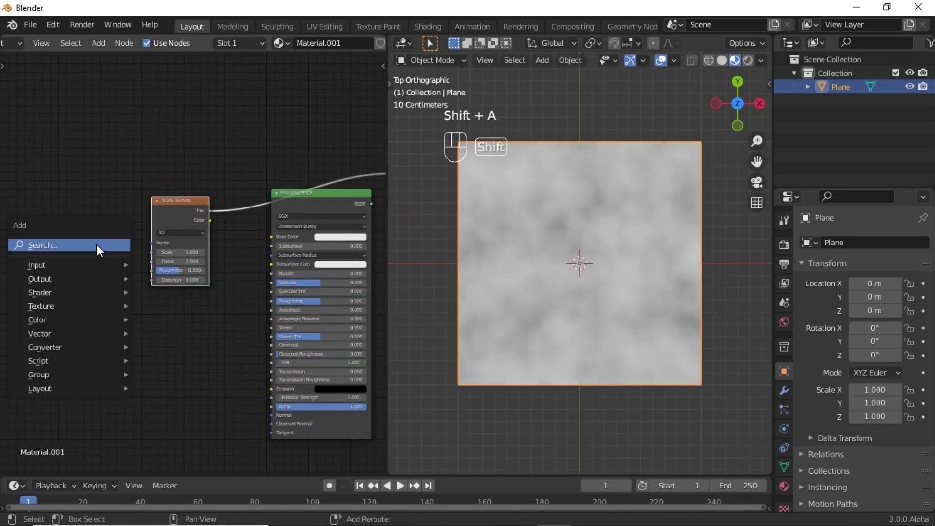
{"action": "left_click", "coordinate": [92, 240]}
{"action": "type", "text": "com"}
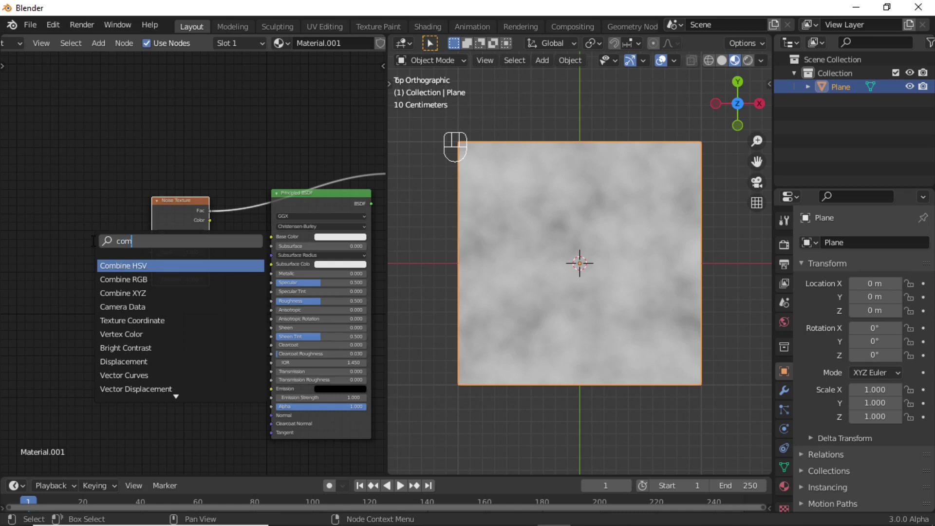
{"action": "key", "text": "Down"}
{"action": "key", "text": "Down"}
{"action": "key", "text": "Return"}
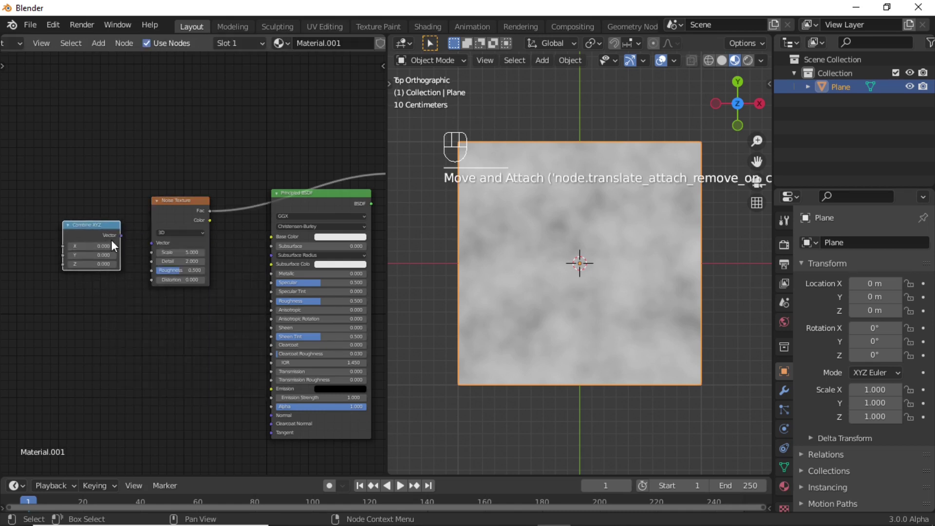
{"action": "left_click_drag", "start_coordinate": [121, 235], "coordinate": [152, 243]}
Add a Separate XYZ node and link its Y output into Combine XYZ
{"action": "scroll", "coordinate": [122, 319], "scroll_direction": "up", "scroll_amount": 1}
{"action": "key", "text": "shift+a"}
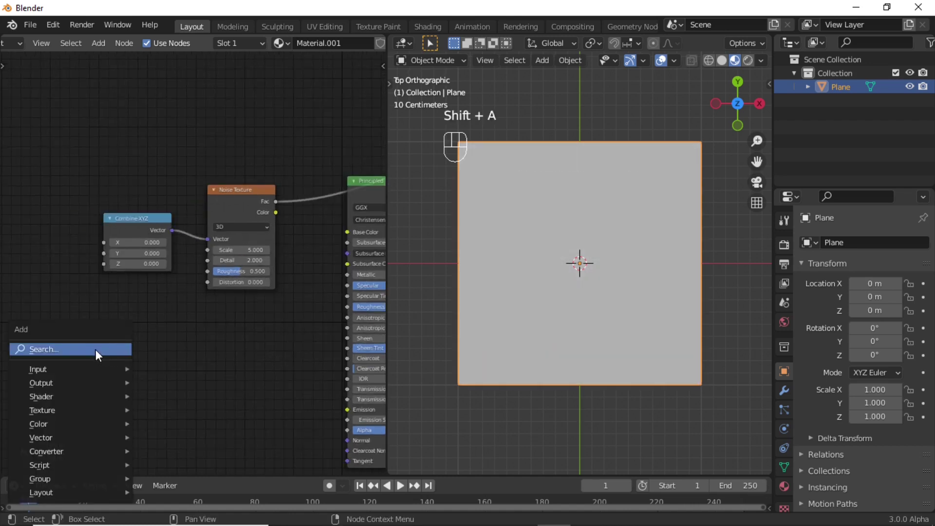
{"action": "left_click", "coordinate": [96, 350]}
{"action": "type", "text": "se"}
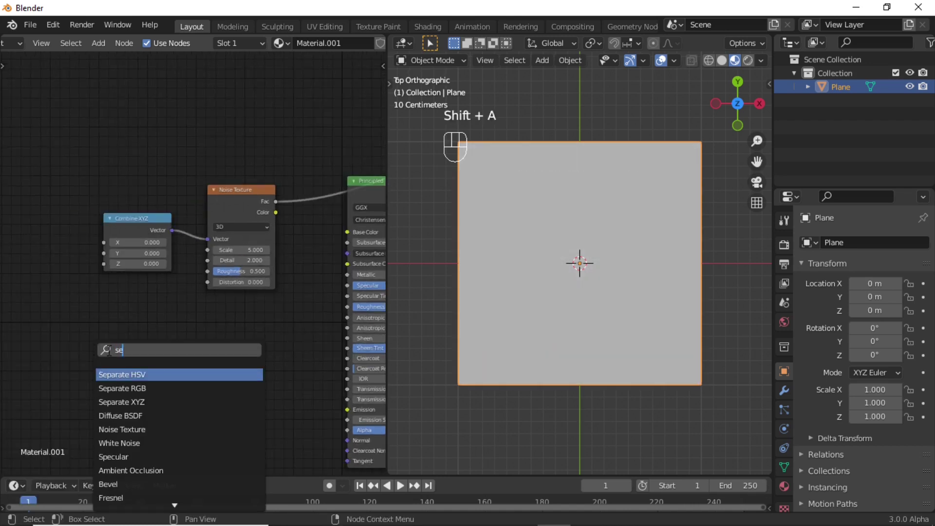
{"action": "left_click", "coordinate": [131, 401]}
{"action": "left_click_drag", "start_coordinate": [68, 232], "coordinate": [101, 253]}
Add a Mapping node placed to the left of Separate XYZ
{"action": "middle_click_drag", "start_coordinate": [96, 288], "coordinate": [235, 291]}
{"action": "scroll", "coordinate": [140, 282], "scroll_direction": "down", "scroll_amount": 1}
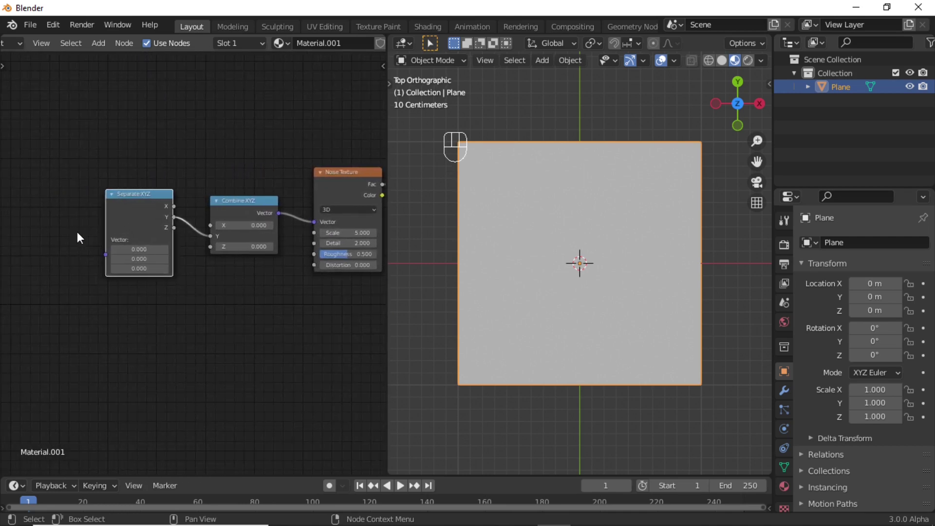
{"action": "key", "text": "shift+a"}
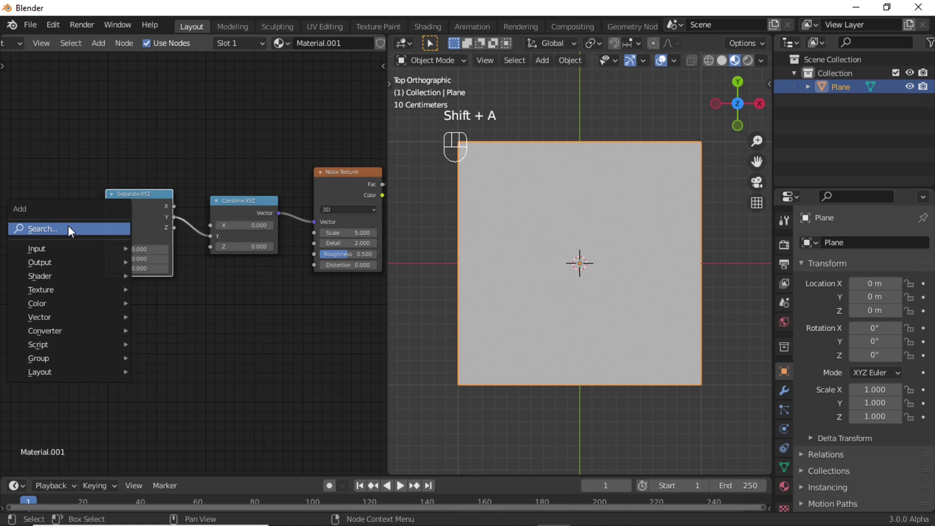
{"action": "left_click", "coordinate": [68, 226]}
{"action": "type", "text": "mapp"}
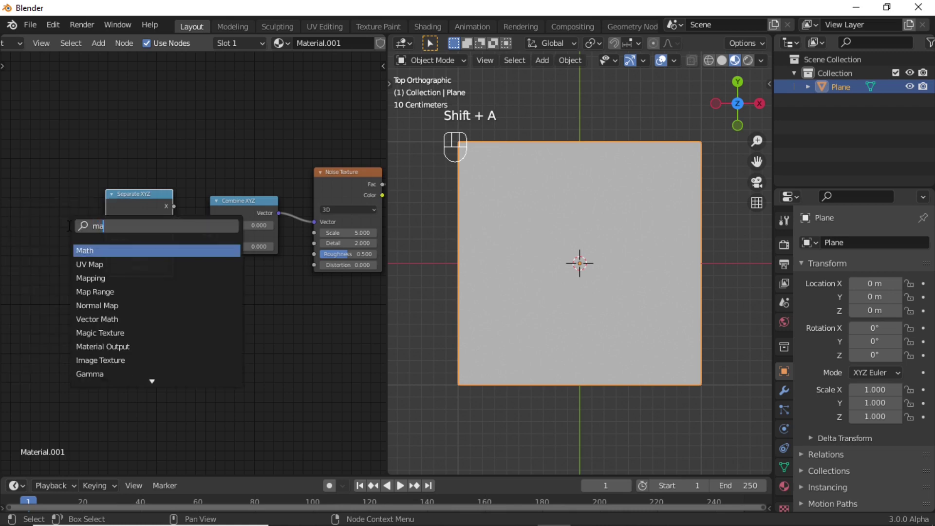
{"action": "left_click", "coordinate": [91, 249]}
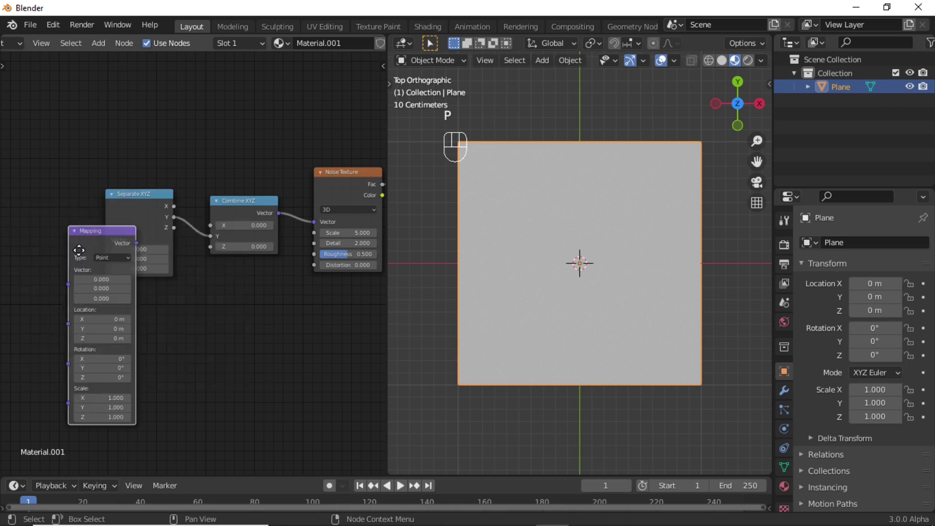
{"action": "left_click", "coordinate": [132, 142]}
Add a Texture Coordinate node, link UV into Mapping, and Mapping into Separate XYZ
{"action": "key", "text": "shift+a"}
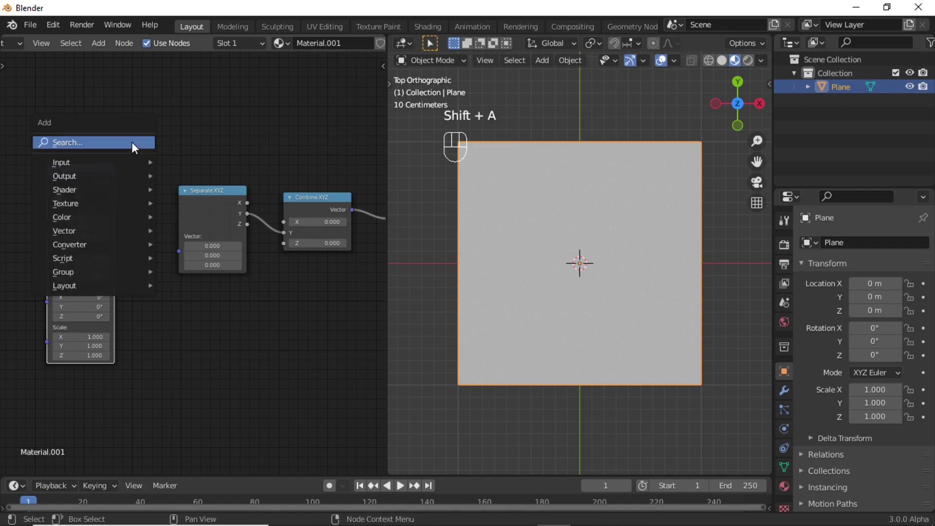
{"action": "left_click", "coordinate": [132, 141]}
{"action": "type", "text": "texc"}
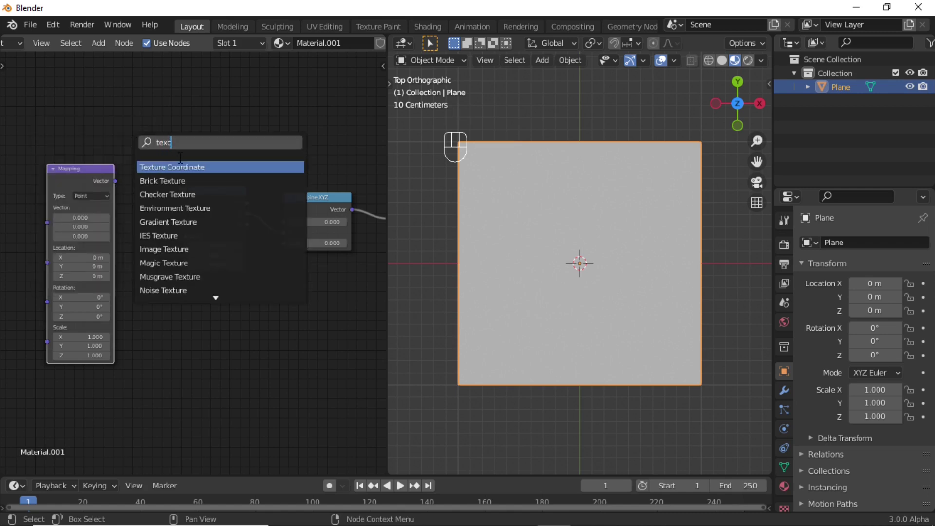
{"action": "left_click", "coordinate": [179, 167]}
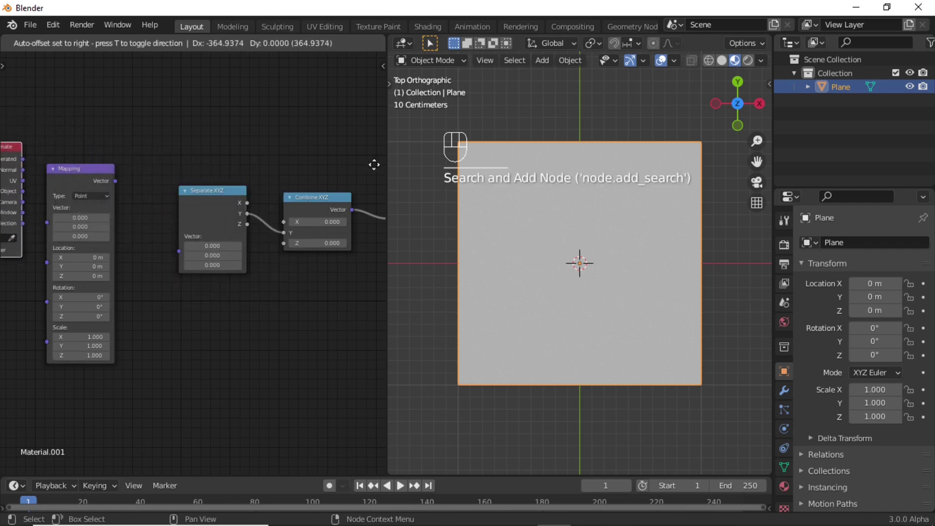
{"action": "middle_click_drag", "start_coordinate": [138, 370], "coordinate": [184, 380]}
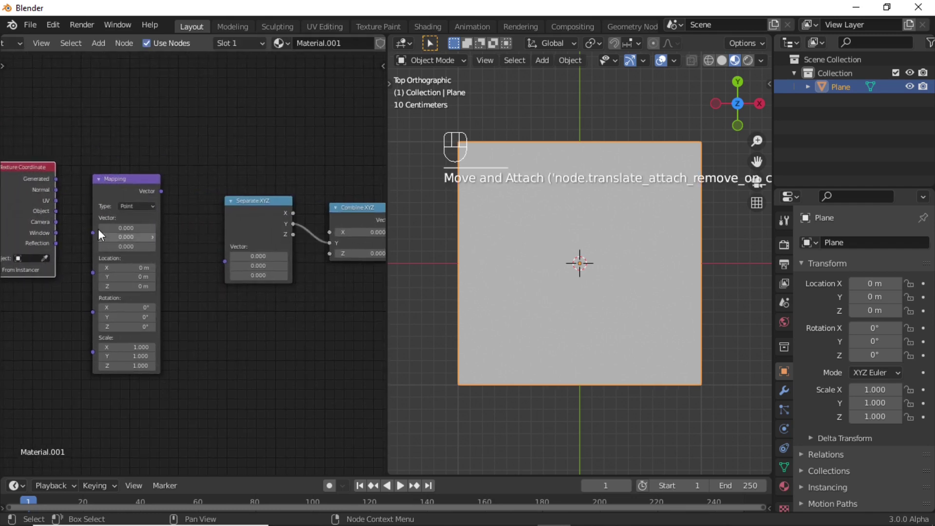
{"action": "left_click_drag", "start_coordinate": [57, 205], "coordinate": [94, 232]}
{"action": "scroll", "coordinate": [130, 208], "scroll_direction": "down", "scroll_amount": 2}
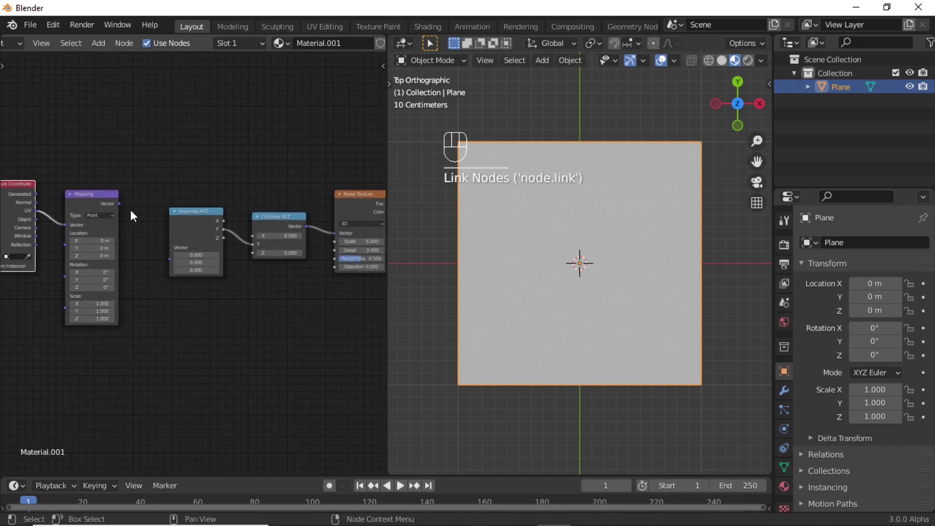
{"action": "left_click_drag", "start_coordinate": [116, 202], "coordinate": [175, 254]}
Insert a ColorRamp node into the Noise Texture's Fac link
{"action": "scroll", "coordinate": [294, 258], "scroll_direction": "up", "scroll_amount": 1}
{"action": "middle_click_drag", "start_coordinate": [265, 286], "coordinate": [199, 201]}
{"action": "key", "text": "shift+a"}
{"action": "type", "text": "colo"}
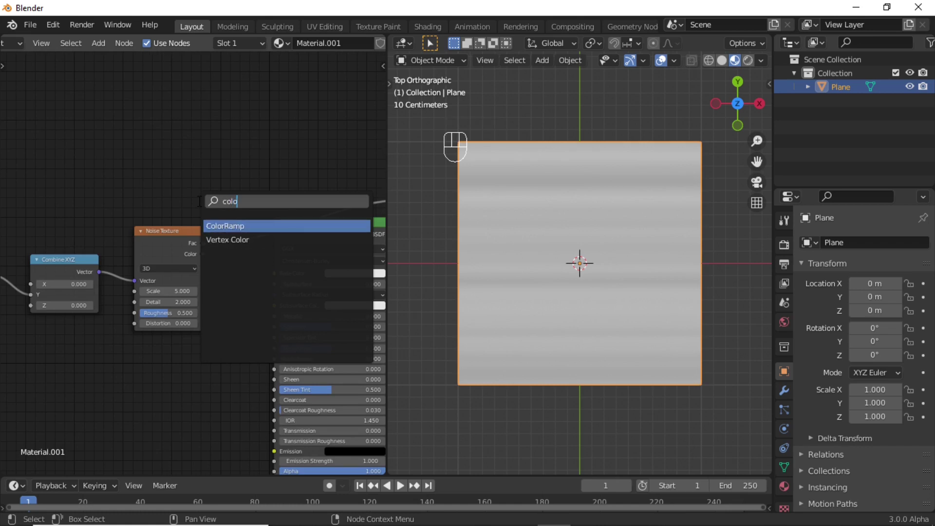
{"action": "key", "text": "Return"}
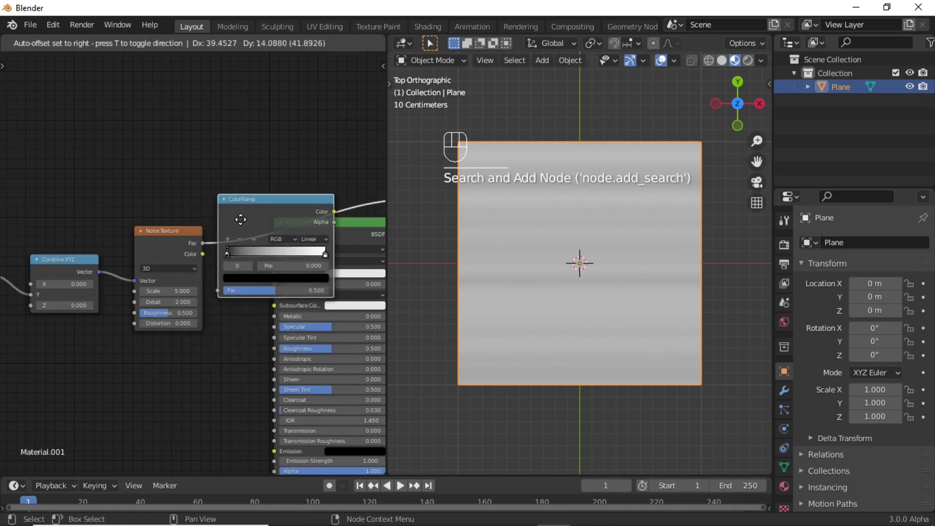
{"action": "left_click", "coordinate": [237, 221]}
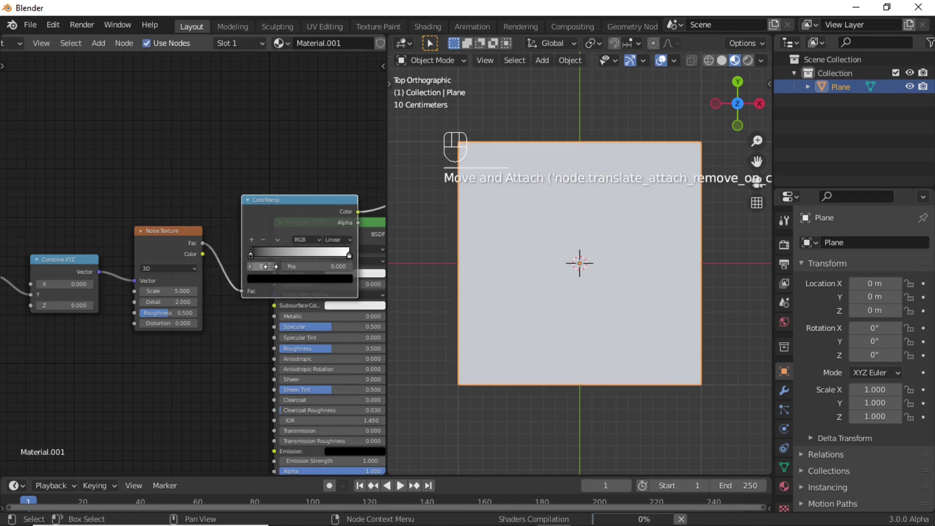
Slide the ColorRamp's black and white stops inward and raise Noise Scale to 37.5
{"action": "left_click_drag", "start_coordinate": [248, 253], "coordinate": [291, 259]}
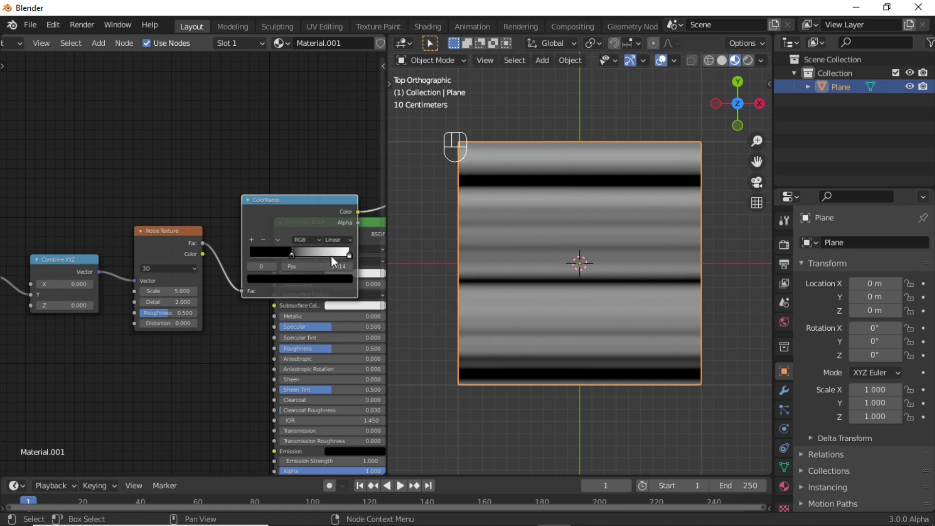
{"action": "left_click", "coordinate": [347, 255]}
{"action": "left_click_drag", "start_coordinate": [347, 255], "coordinate": [305, 255]}
{"action": "left_click", "coordinate": [295, 255]}
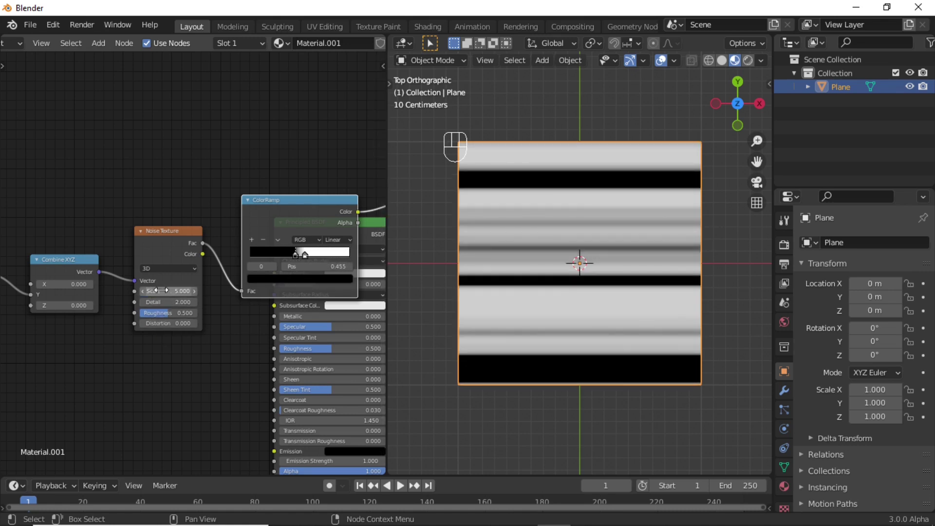
{"action": "left_click_drag", "start_coordinate": [161, 291], "coordinate": [241, 290]}
Insert a Radial Gradient Texture between Mapping and Separate XYZ
{"action": "key", "text": "shift+a"}
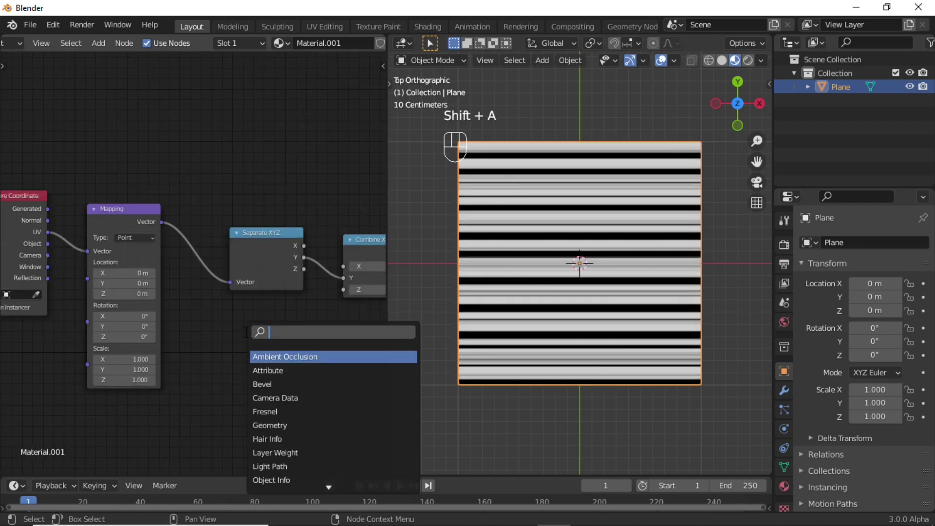
{"action": "type", "text": "grad"}
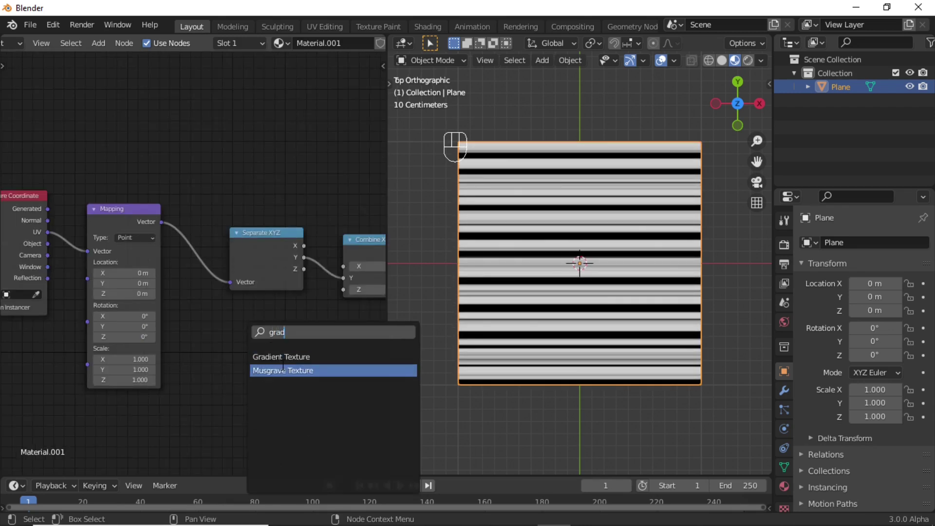
{"action": "left_click", "coordinate": [281, 357]}
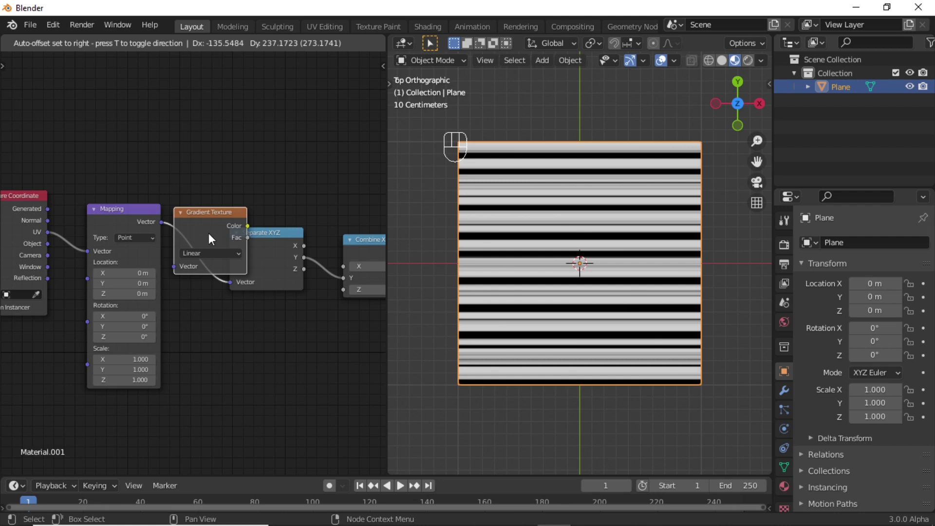
{"action": "left_click", "coordinate": [209, 235]}
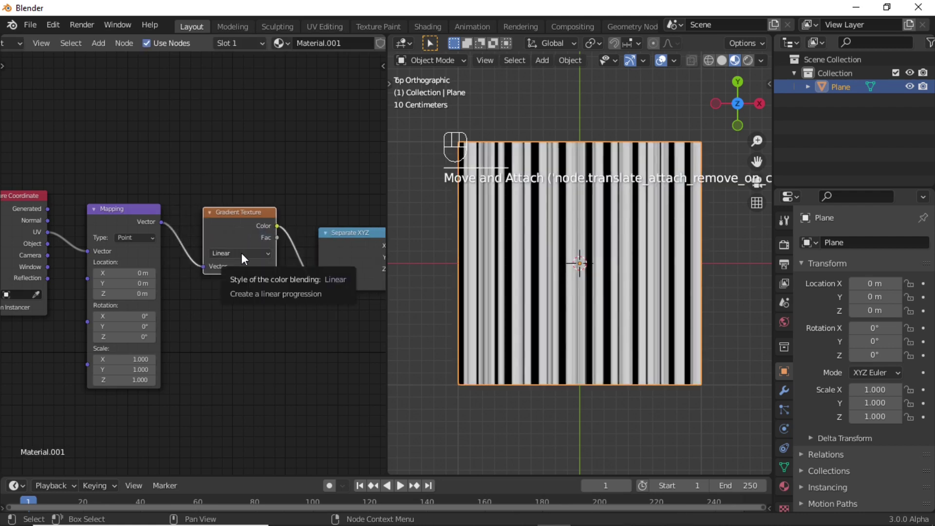
{"action": "left_click", "coordinate": [241, 253]}
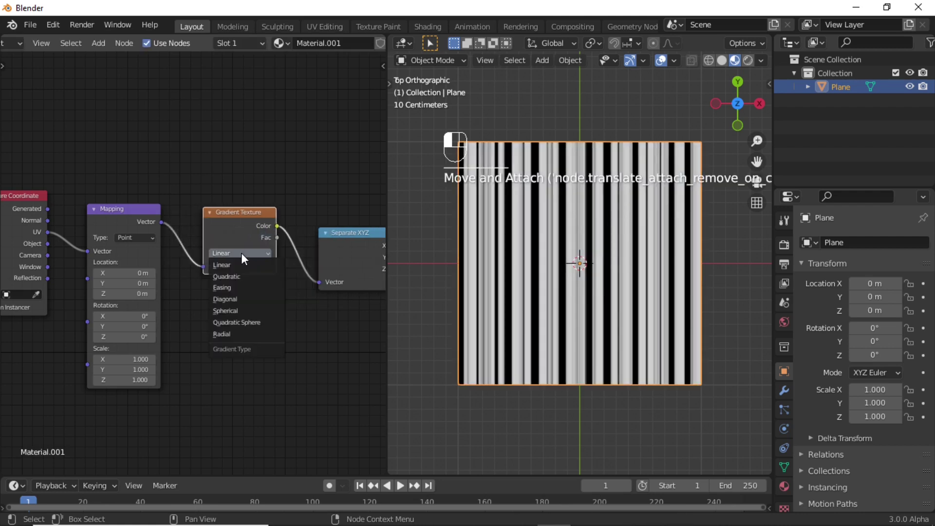
{"action": "left_click", "coordinate": [233, 335]}
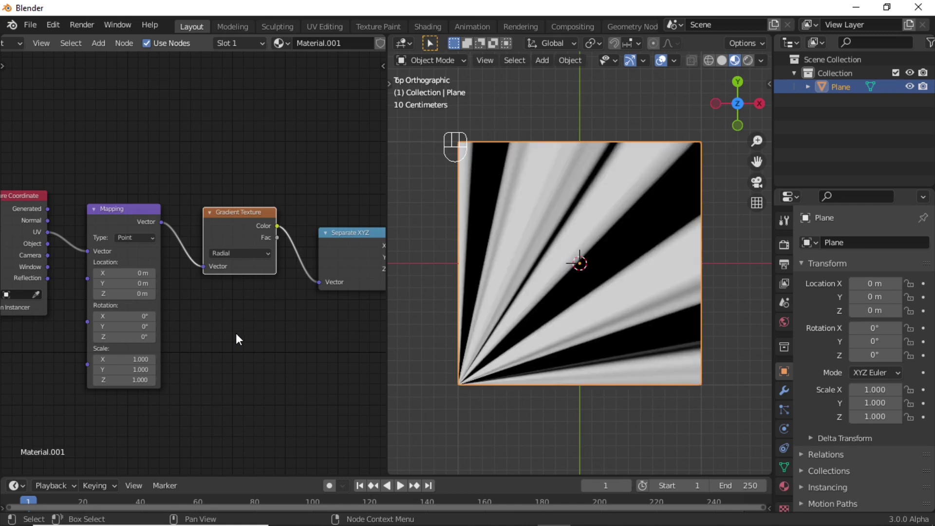
Set the Mapping node's Location X and Y to -0.5 m
{"action": "left_click", "coordinate": [136, 273]}
{"action": "type", "text": "-.5"}
{"action": "key", "text": "Return"}
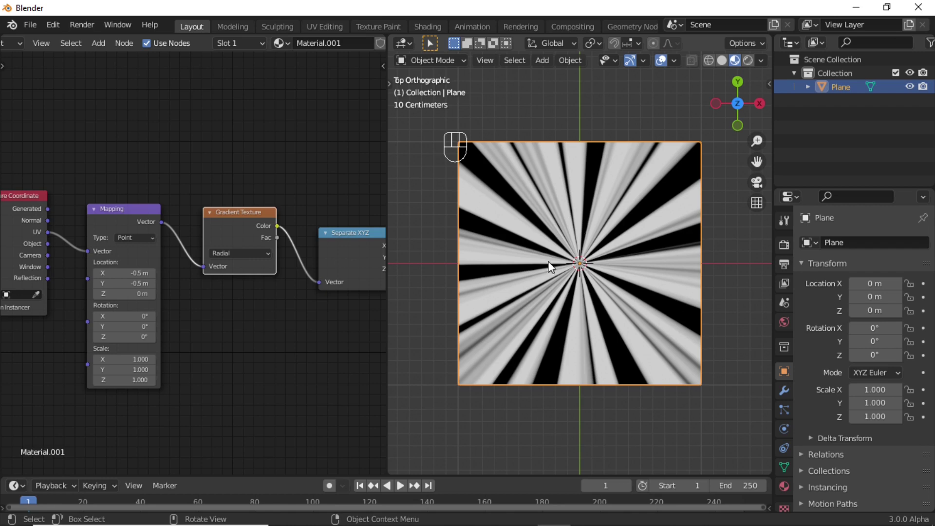
Switch the plane into Edit Mode and orbit to a tilted perspective view
{"action": "middle_click_drag", "start_coordinate": [582, 271], "coordinate": [583, 275]}
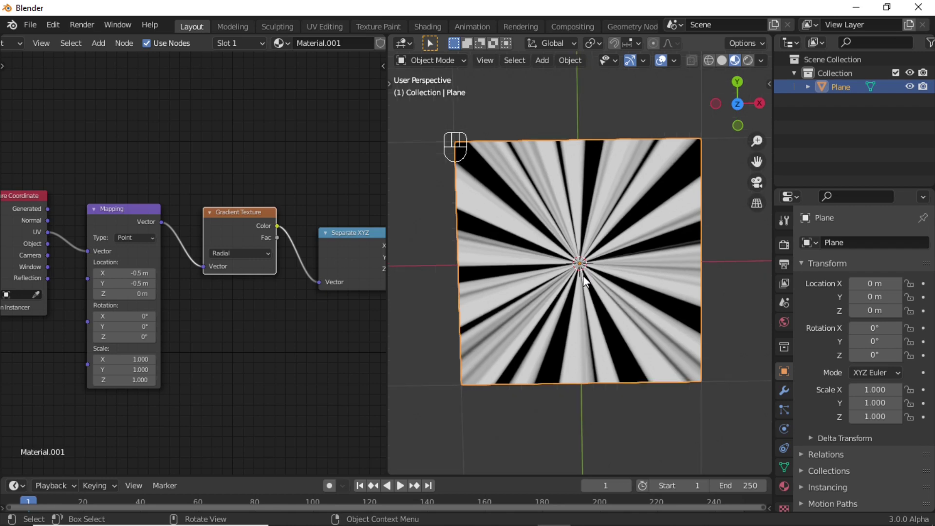
{"action": "left_click", "coordinate": [430, 60]}
{"action": "left_click", "coordinate": [443, 93]}
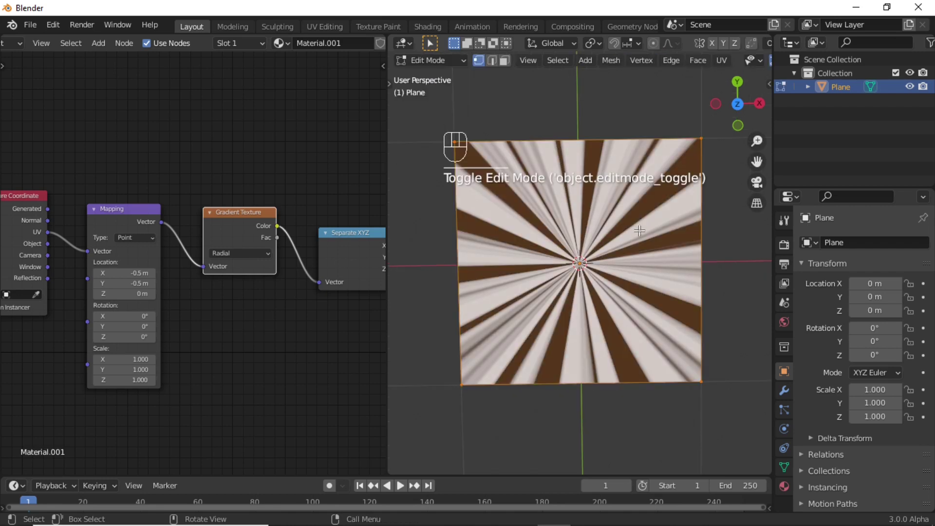
{"action": "middle_click_drag", "start_coordinate": [631, 198], "coordinate": [634, 174]}
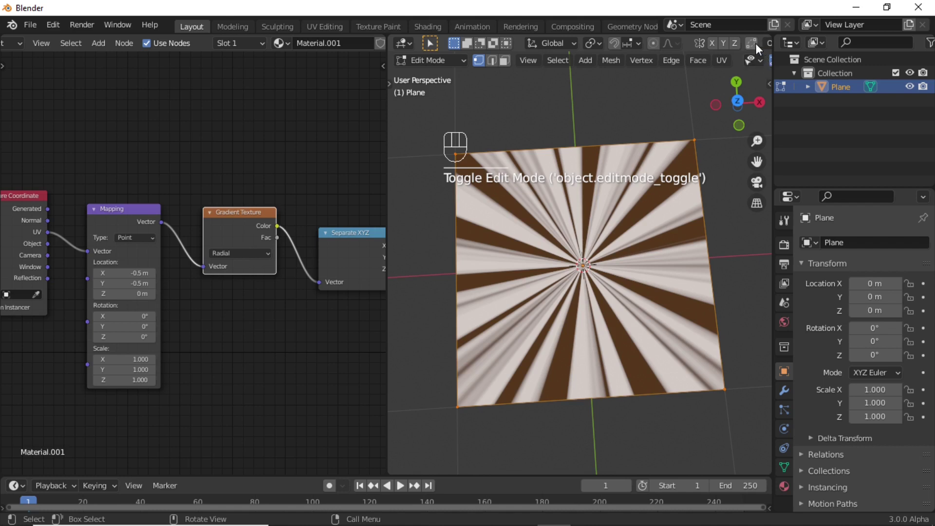
{"action": "scroll", "coordinate": [756, 42], "scroll_direction": "down", "scroll_amount": 2}
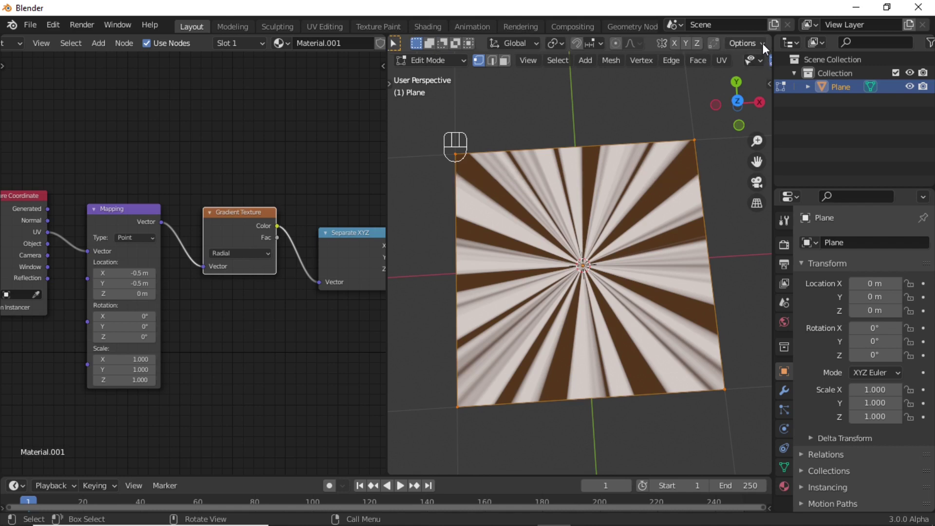
Enable Correct Face Attributes and Keep Connected in the options, then select one corner vertex
{"action": "left_click", "coordinate": [762, 42]}
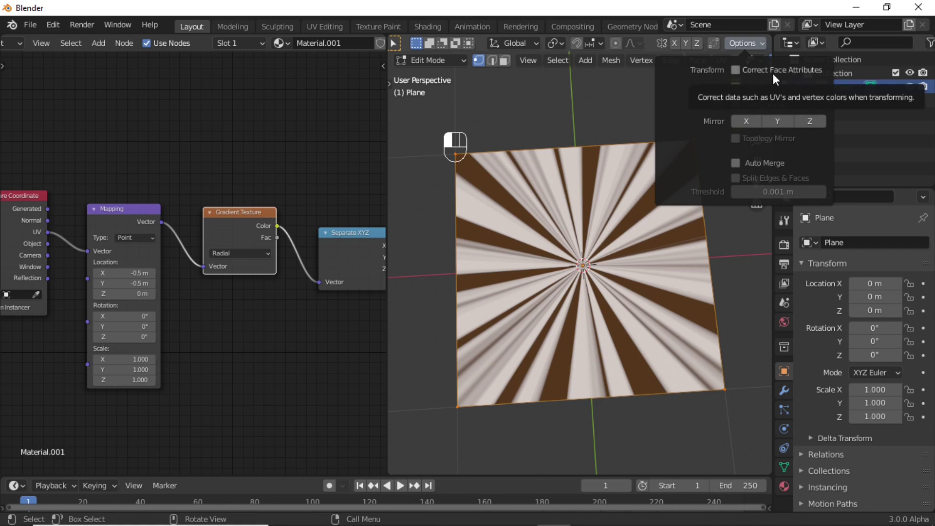
{"action": "left_click", "coordinate": [739, 70]}
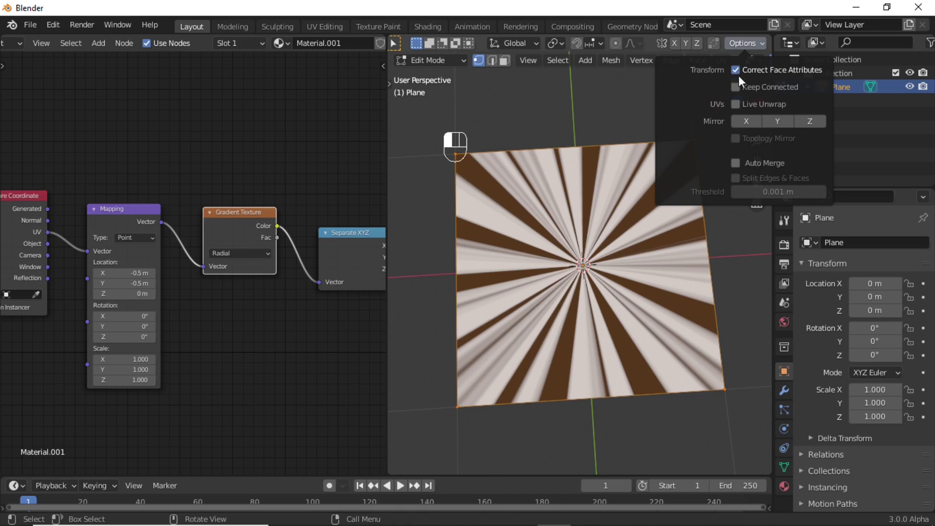
{"action": "left_click", "coordinate": [738, 87]}
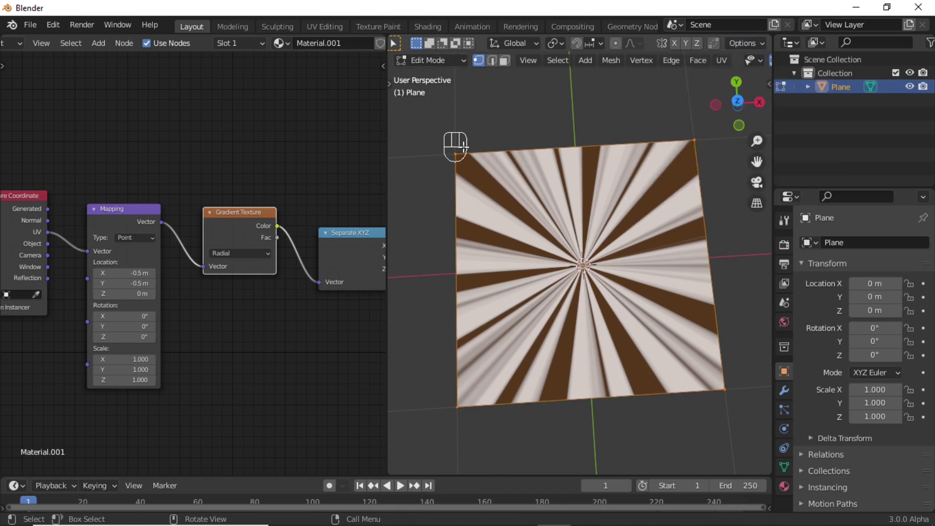
{"action": "left_click", "coordinate": [455, 155]}
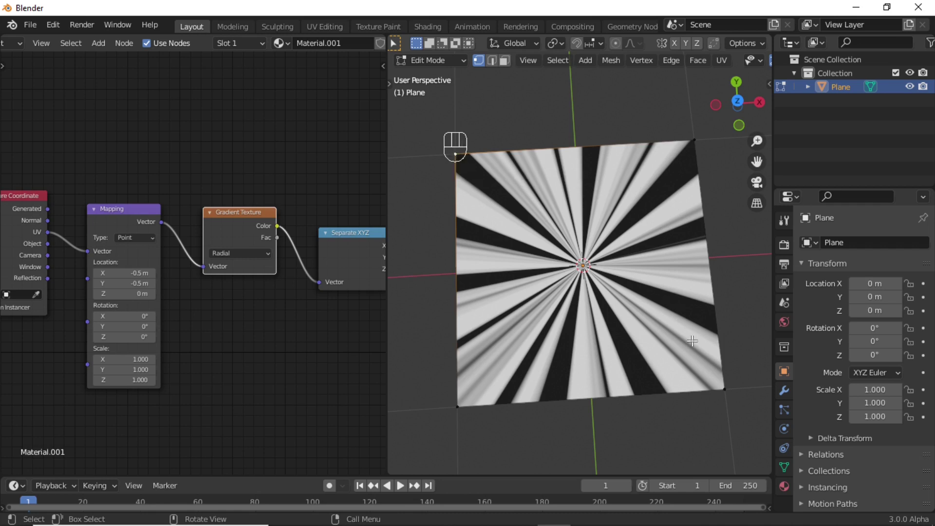
Join each pair of opposite corner vertices with J, forming two crossing diagonals
{"action": "left_click", "coordinate": [724, 388], "text": "shift"}
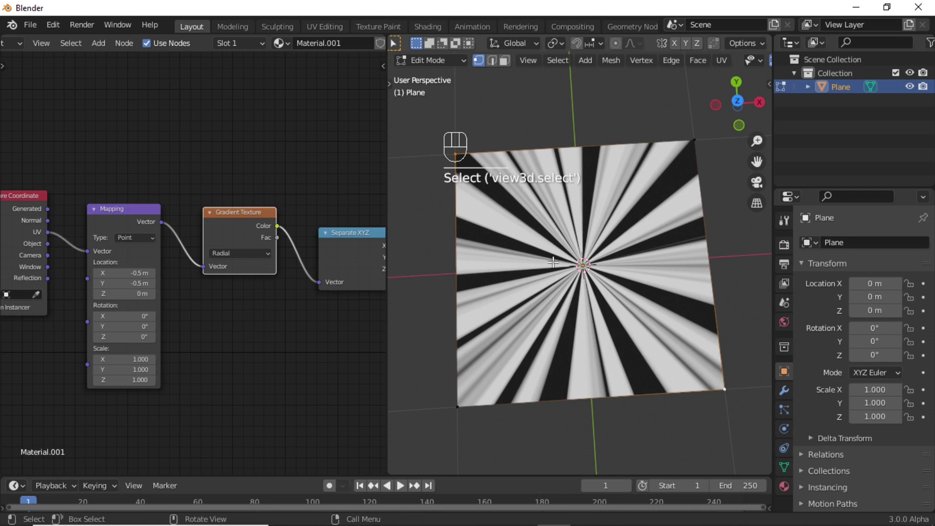
{"action": "key", "text": "j"}
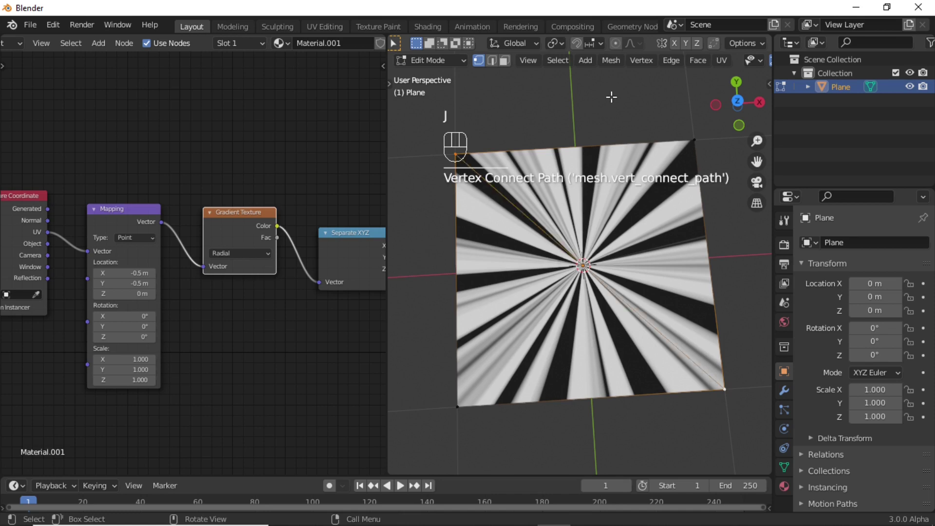
{"action": "left_click", "coordinate": [463, 405]}
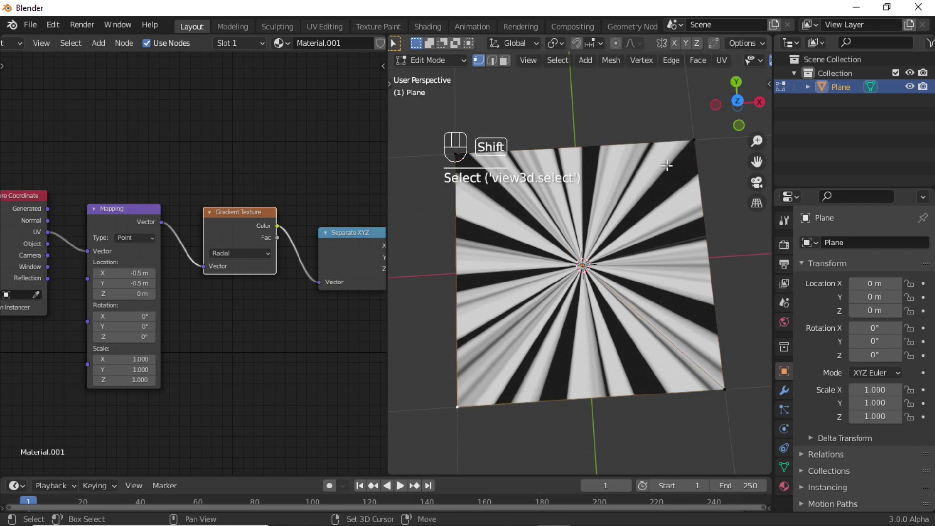
{"action": "left_click", "coordinate": [690, 140], "text": "shift"}
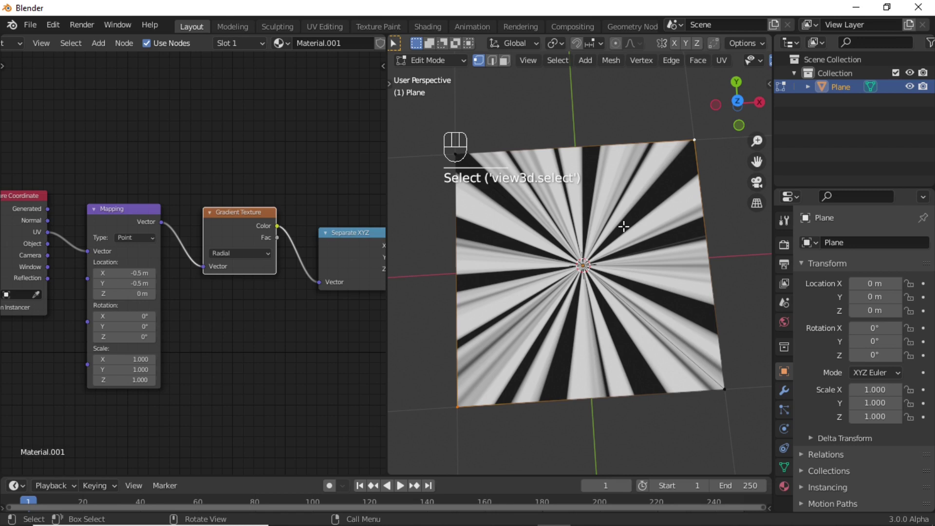
{"action": "key", "text": "j"}
Switch to Solid shading, orbit lower, and select the centre vertex where the diagonals meet
{"action": "middle_click_drag", "start_coordinate": [624, 226], "coordinate": [672, 195]}
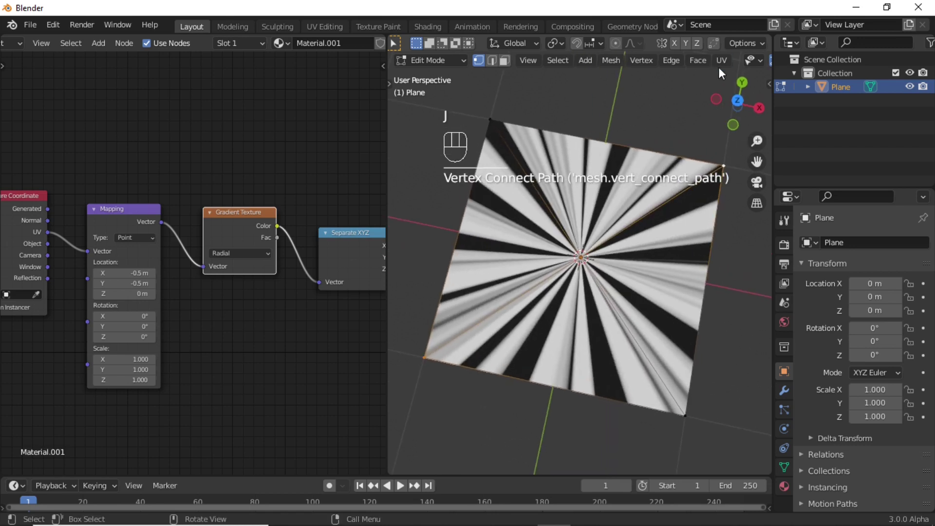
{"action": "scroll", "coordinate": [723, 63], "scroll_direction": "down", "scroll_amount": 5}
{"action": "left_click", "coordinate": [729, 60]}
{"action": "scroll", "coordinate": [564, 254], "scroll_direction": "up", "scroll_amount": 2}
{"action": "mouse_move", "coordinate": [564, 254]}
{"action": "middle_mouse_down"}
{"action": "mouse_move", "coordinate": [578, 245]}
{"action": "mouse_move", "coordinate": [580, 254]}
{"action": "middle_mouse_up"}
{"action": "left_click", "coordinate": [578, 245]}
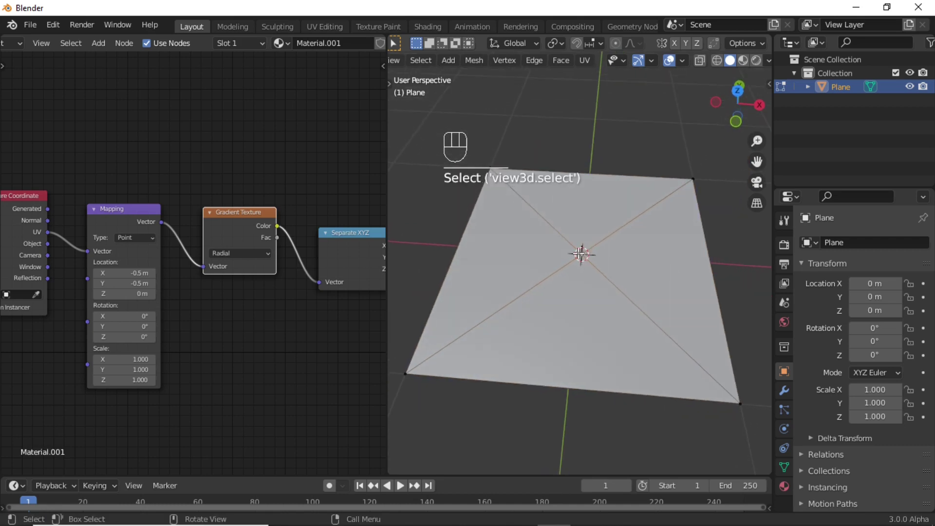
From the front view, move the centre vertex about 2.345 m down along Z into a spike
{"action": "scroll", "coordinate": [580, 254], "scroll_direction": "down", "scroll_amount": 3}
{"action": "key", "text": "KP_1"}
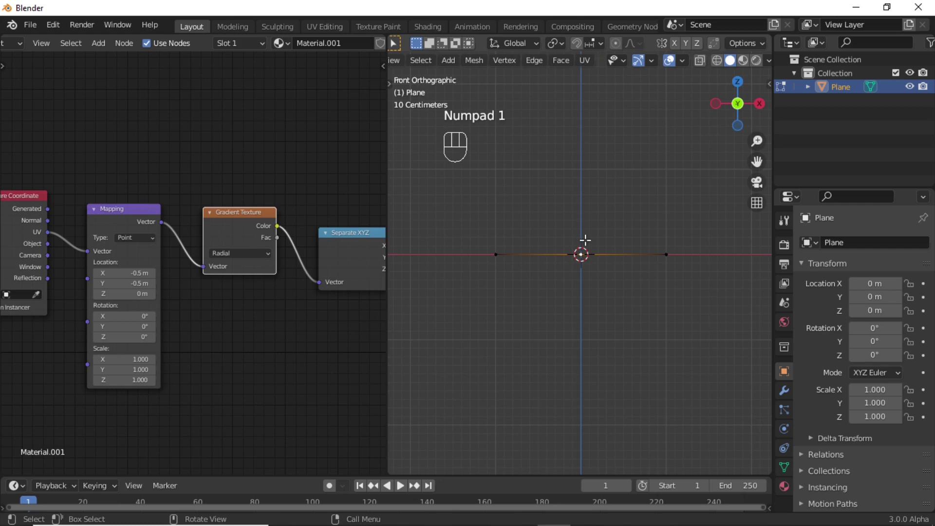
{"action": "key", "text": "g"}
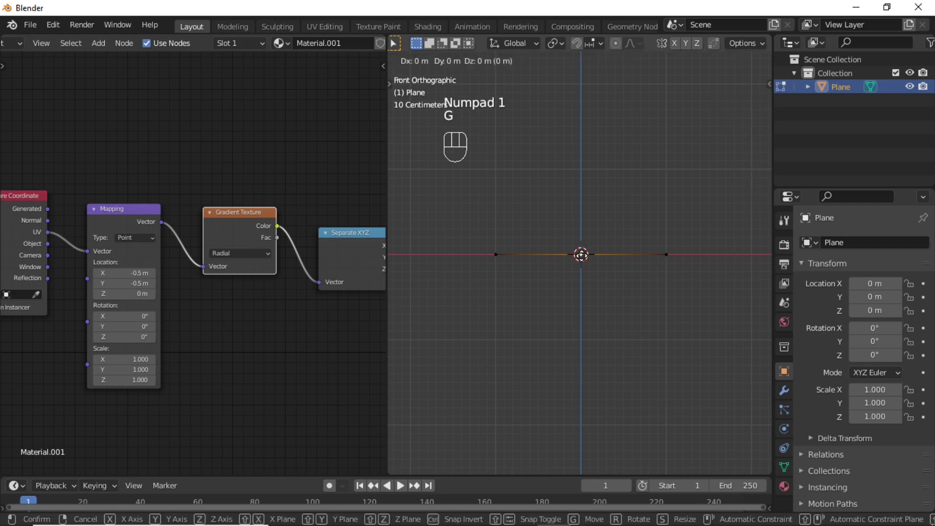
{"action": "key", "text": "z"}
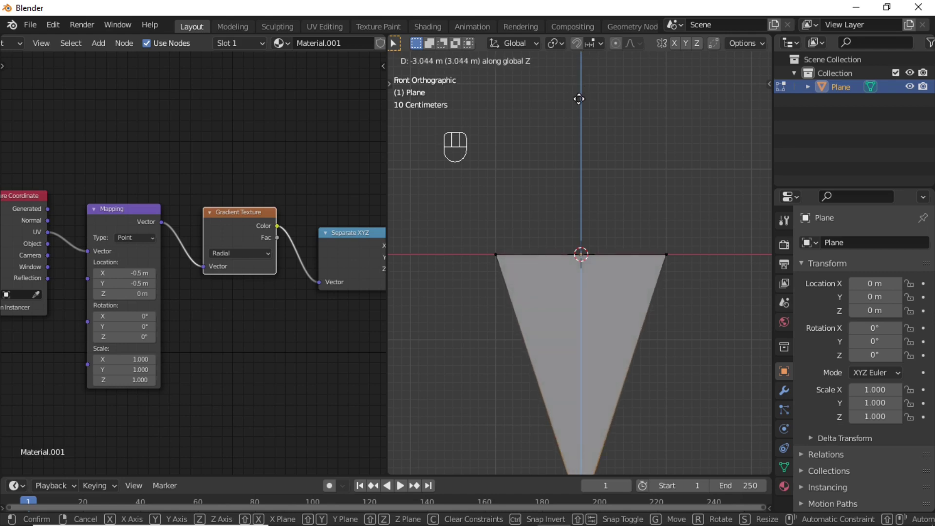
{"action": "left_click", "coordinate": [587, 95]}
{"action": "key", "text": "shift+a"}
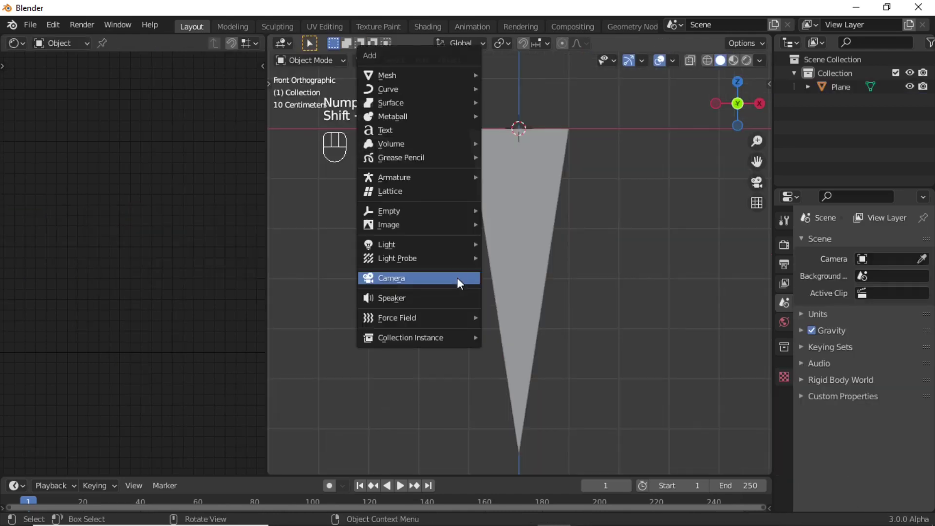
Add a camera and set its X rotation to 0° so it points straight down
{"action": "left_click", "coordinate": [432, 277]}
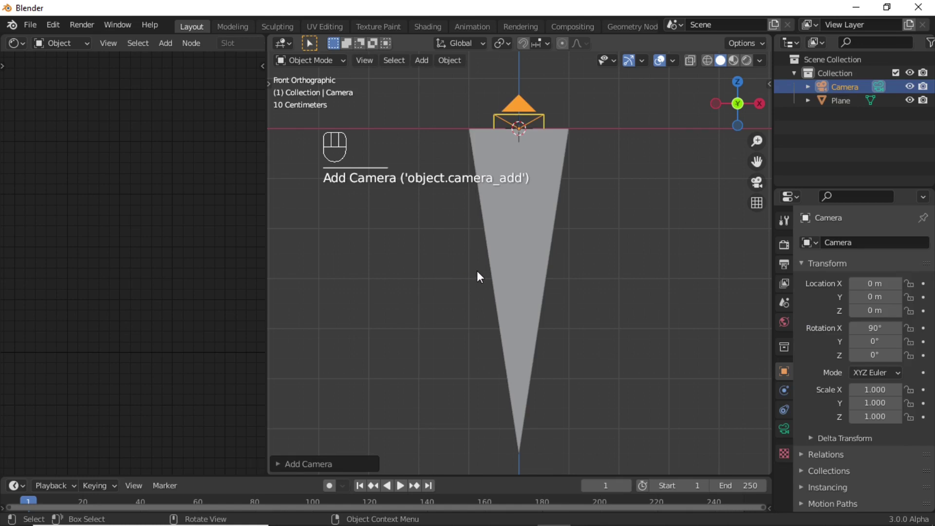
{"action": "key", "text": "n"}
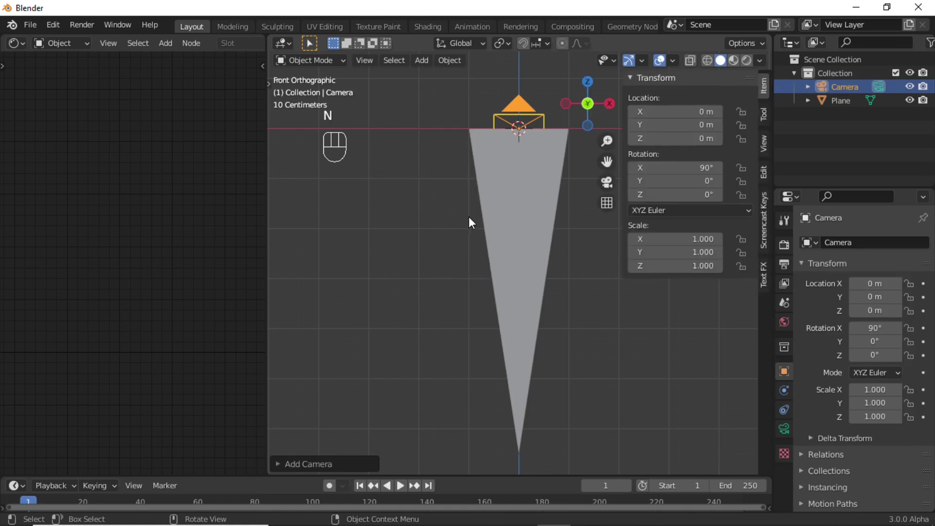
{"action": "left_click", "coordinate": [665, 167]}
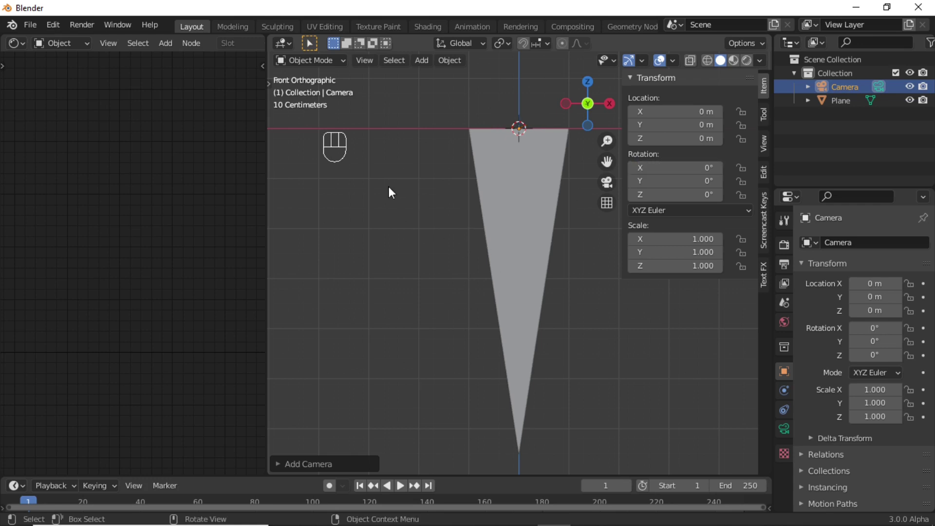
Raise the camera along Z to about 2.39 m and look through it
{"action": "key", "text": "g"}
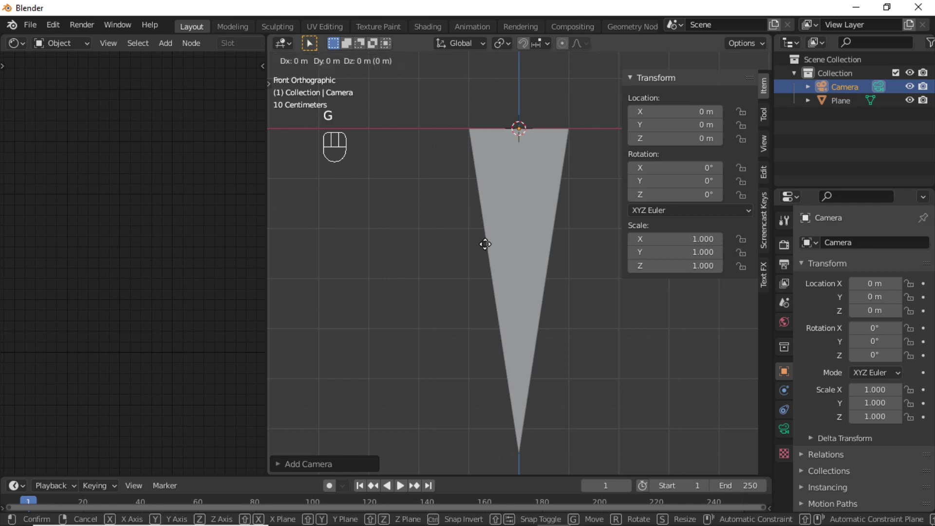
{"action": "key", "text": "z"}
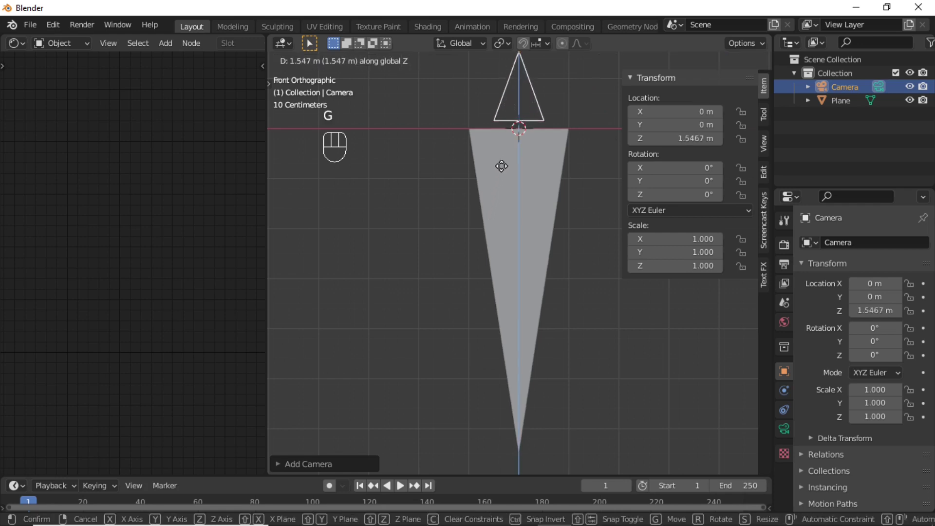
{"action": "left_click", "coordinate": [504, 164]}
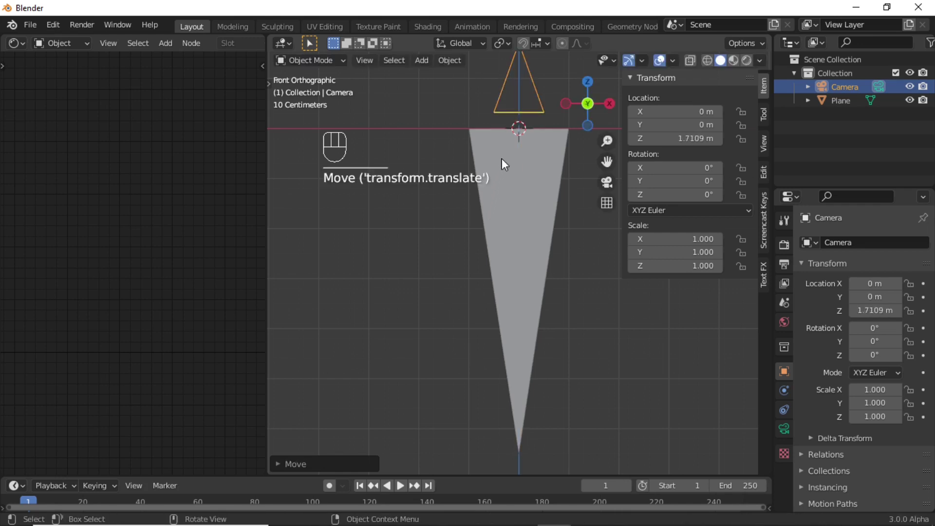
{"action": "left_click", "coordinate": [606, 184]}
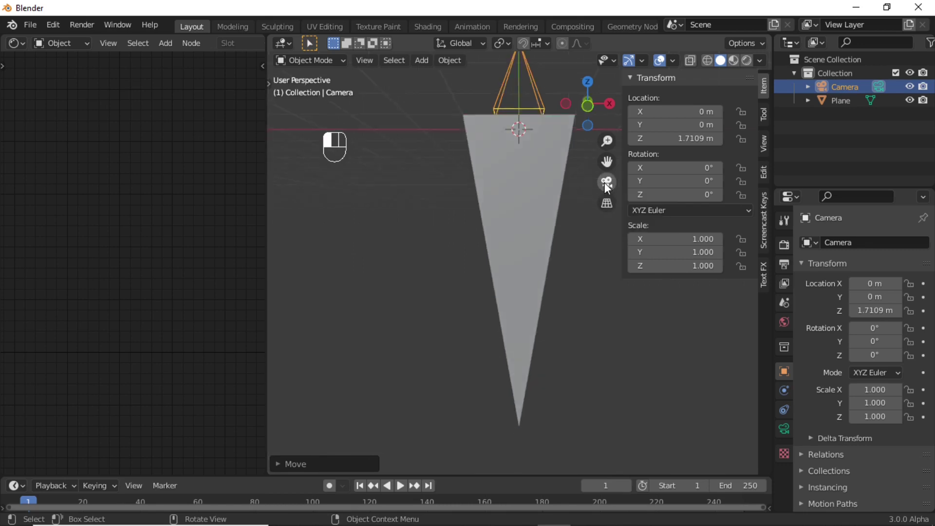
{"action": "mouse_move", "coordinate": [682, 138]}
{"action": "left_mouse_down"}
{"action": "mouse_move", "coordinate": [661, 139]}
{"action": "mouse_move", "coordinate": [684, 138]}
{"action": "left_mouse_up"}
Put the plane in Edit Mode and select its four edges in edge select mode
{"action": "key", "text": "n"}
{"action": "left_click", "coordinate": [469, 372]}
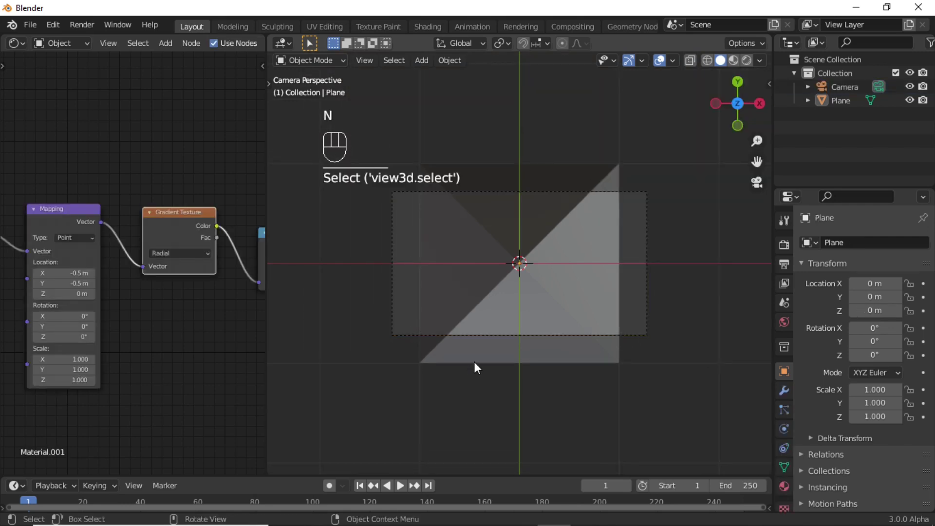
{"action": "left_click", "coordinate": [475, 362]}
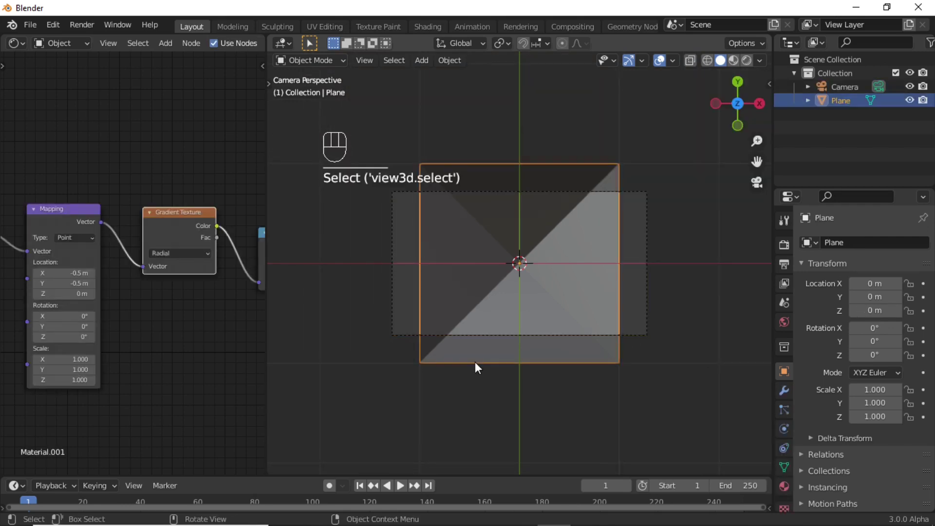
{"action": "left_click", "coordinate": [312, 61]}
{"action": "left_click", "coordinate": [311, 91]}
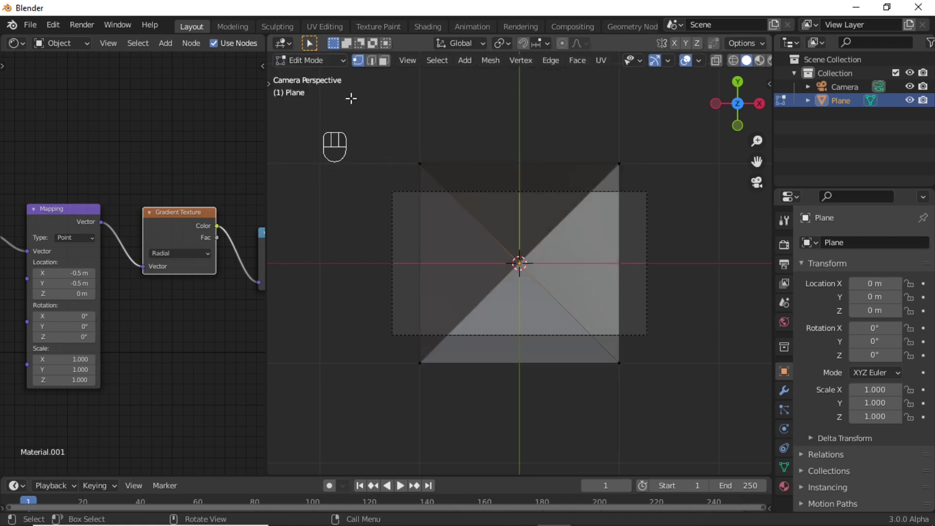
{"action": "left_click", "coordinate": [372, 61]}
{"action": "left_click", "coordinate": [493, 163]}
{"action": "left_click", "coordinate": [421, 243], "text": "shift"}
{"action": "left_click", "coordinate": [483, 365], "text": "shift"}
{"action": "left_click", "coordinate": [619, 285], "text": "shift"}
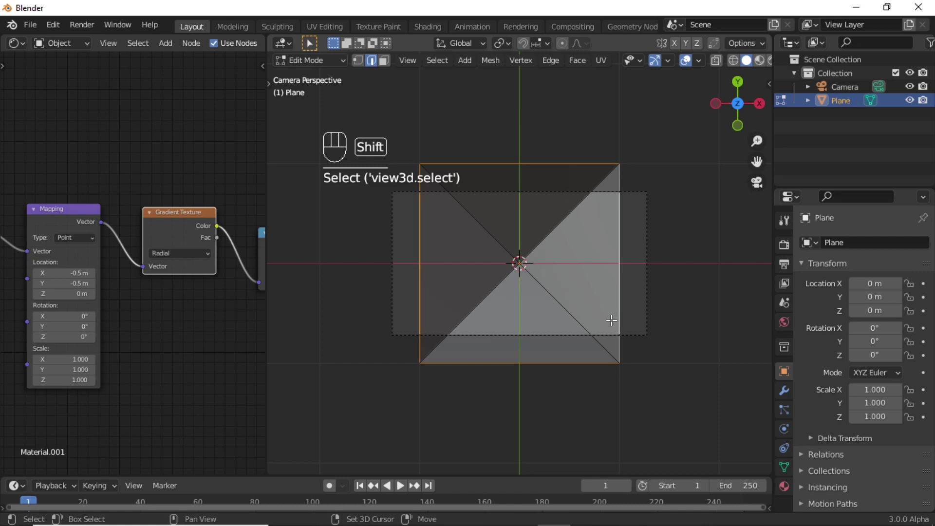
Scale the edges down along Y, then widen them along X to fill the frame
{"action": "key", "text": "s"}
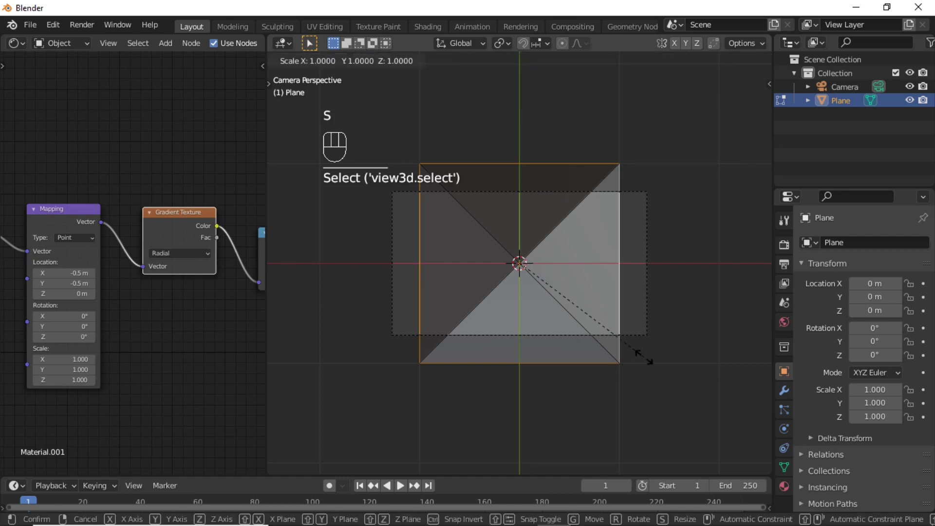
{"action": "key", "text": "z"}
{"action": "key", "text": "y"}
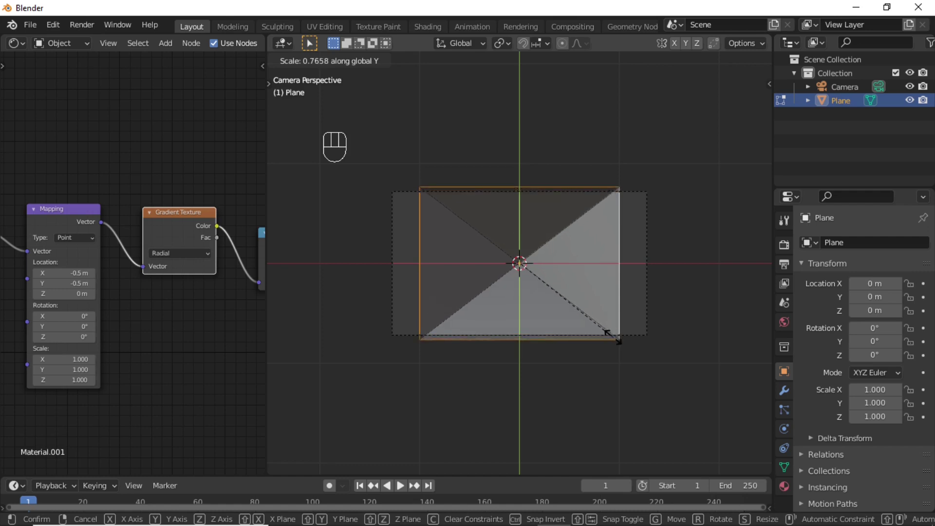
{"action": "left_click", "coordinate": [613, 337]}
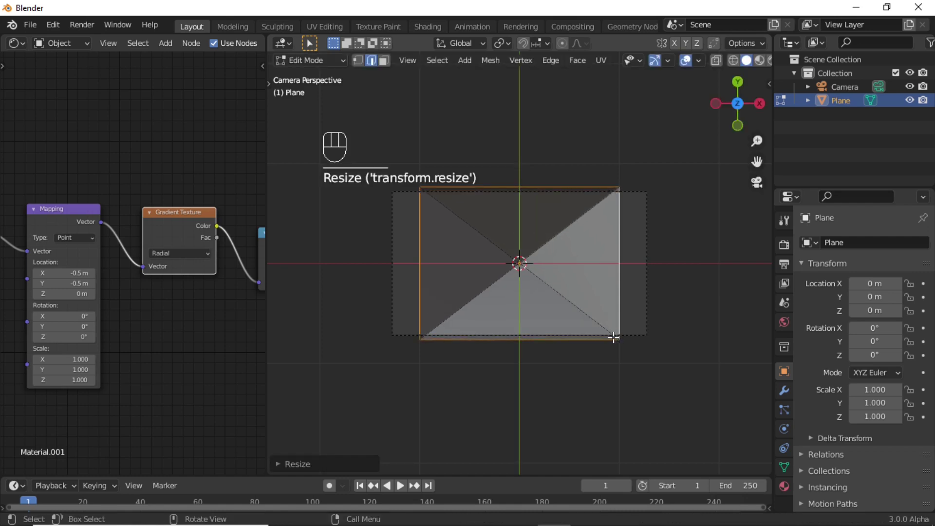
{"action": "key", "text": "s"}
{"action": "key", "text": "x"}
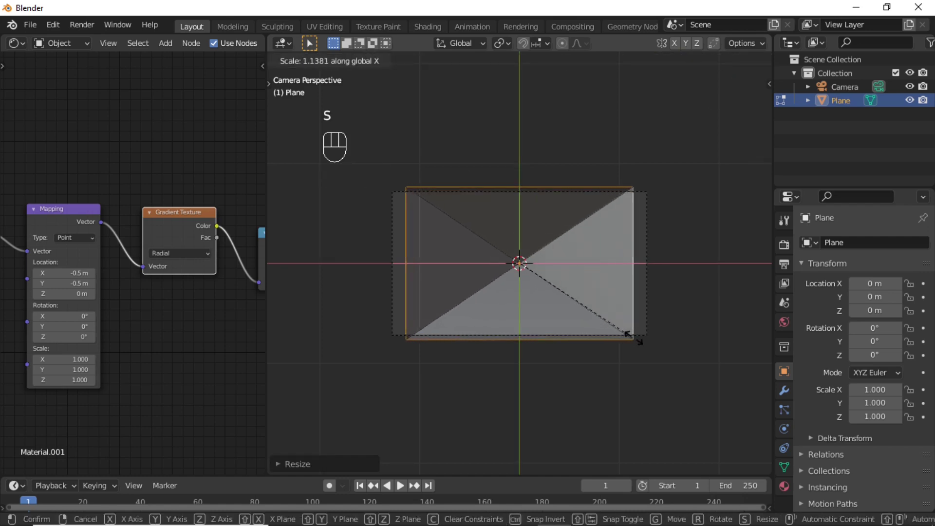
{"action": "left_click", "coordinate": [660, 337]}
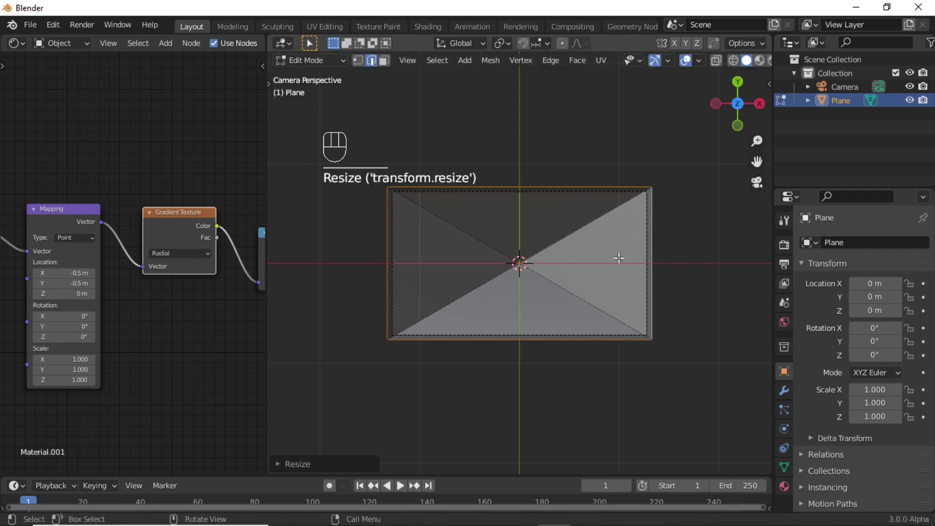
{"action": "scroll", "coordinate": [705, 66], "scroll_direction": "down", "scroll_amount": 2}
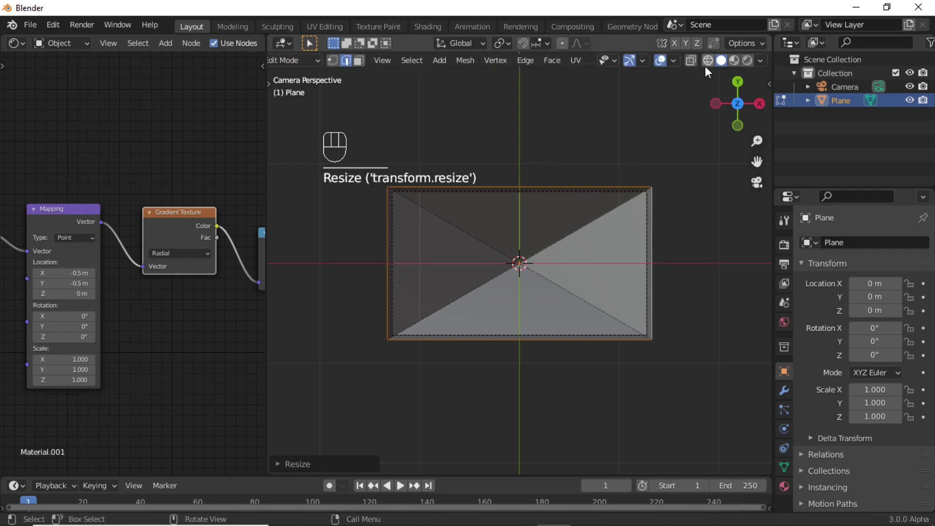
Switch to Material Preview shading, return to Object Mode, and enlarge the timeline slightly
{"action": "left_click", "coordinate": [735, 59]}
{"action": "middle_click_drag", "start_coordinate": [534, 261], "coordinate": [530, 135]}
{"action": "key", "text": "Tab"}
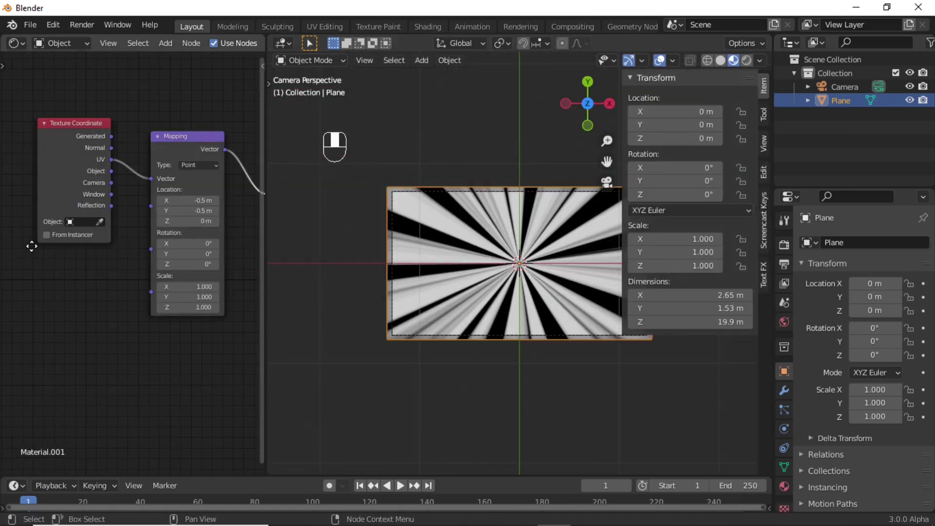
{"action": "middle_click_drag", "start_coordinate": [32, 246], "coordinate": [253, 265]}
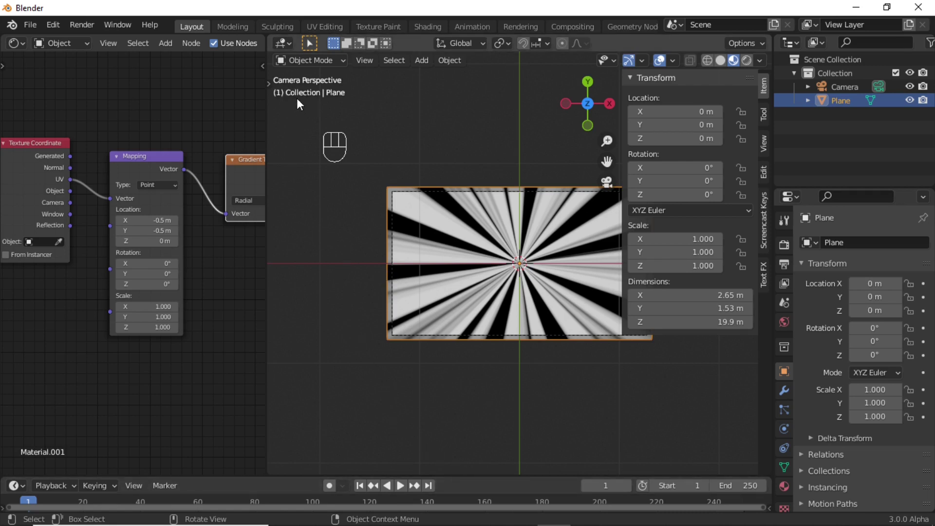
{"action": "left_click_drag", "start_coordinate": [420, 477], "coordinate": [420, 466]}
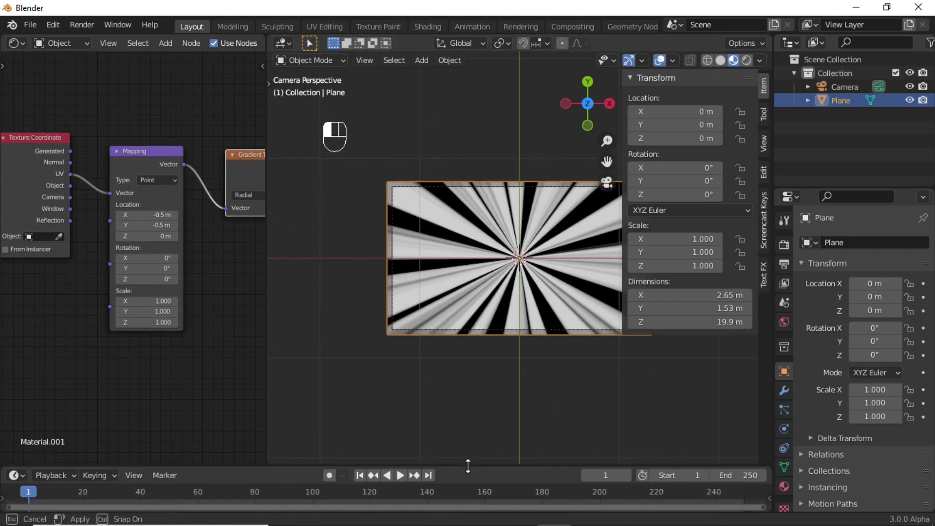
{"action": "left_click", "coordinate": [845, 90]}
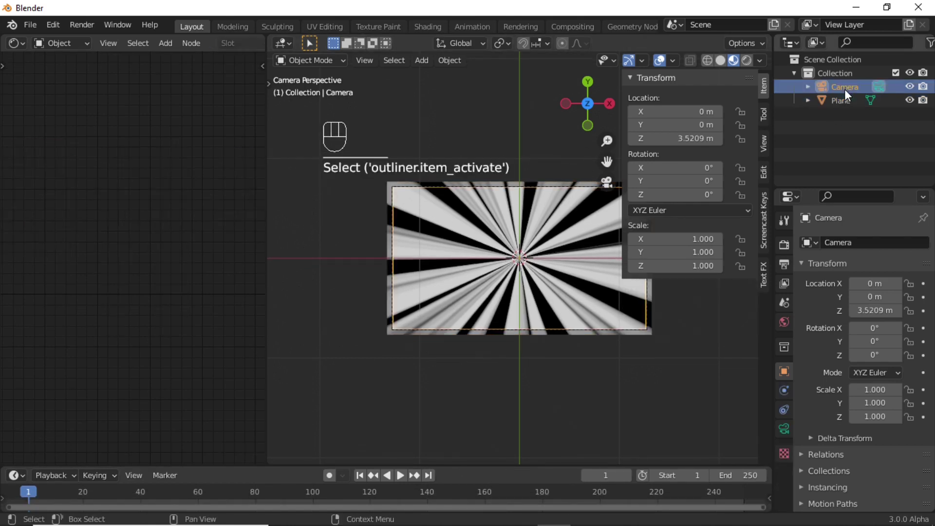
Keyframe the camera's Z location at 3.6009 m on frame 1
{"action": "left_click_drag", "start_coordinate": [697, 138], "coordinate": [703, 139]}
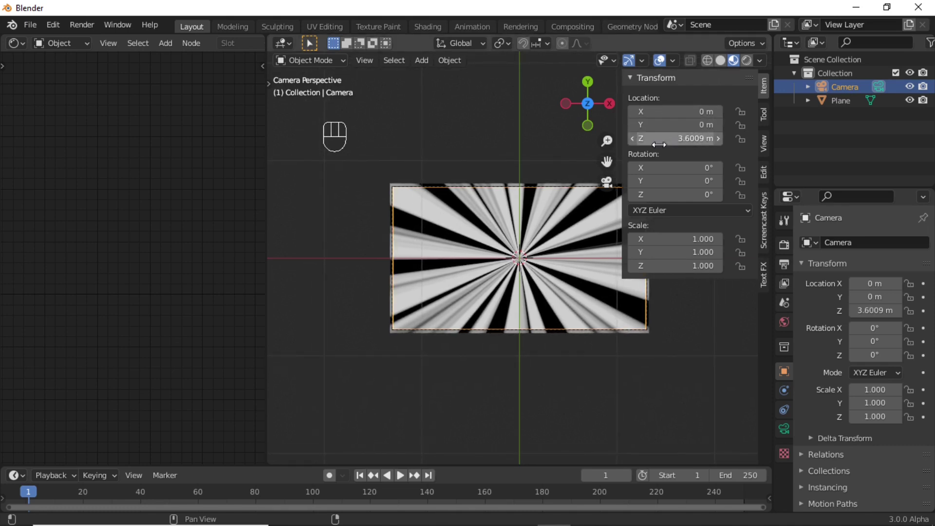
{"action": "right_click", "coordinate": [670, 140]}
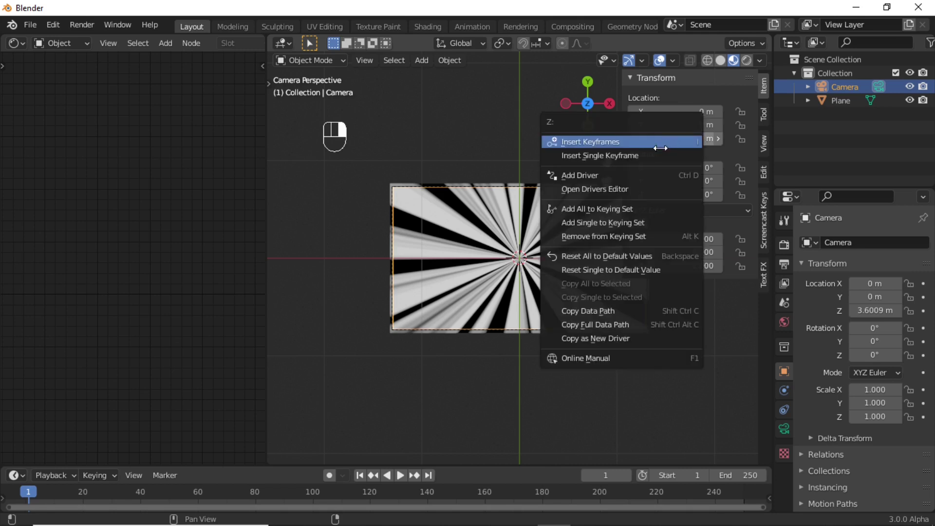
{"action": "left_click", "coordinate": [632, 160]}
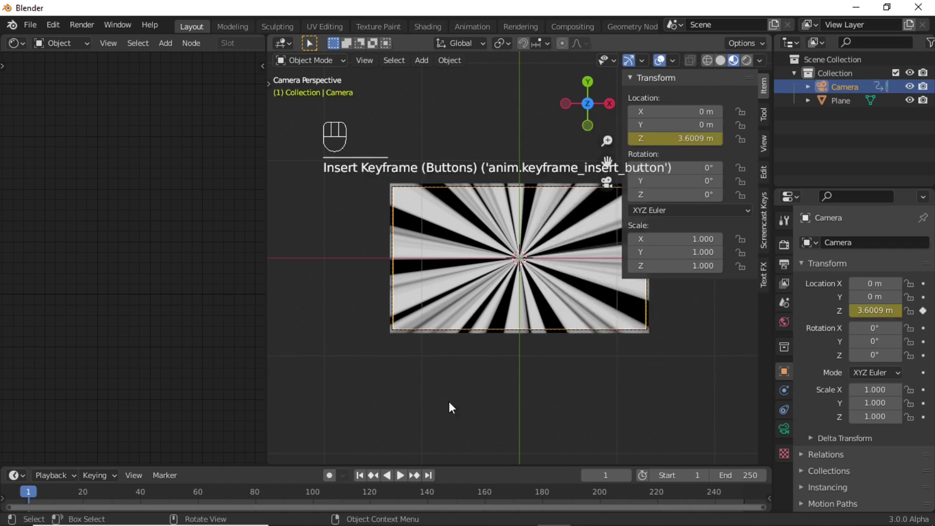
Keyframe camera Z at -18.839 m on frame 250, then play from frame 1
{"action": "left_click", "coordinate": [431, 477]}
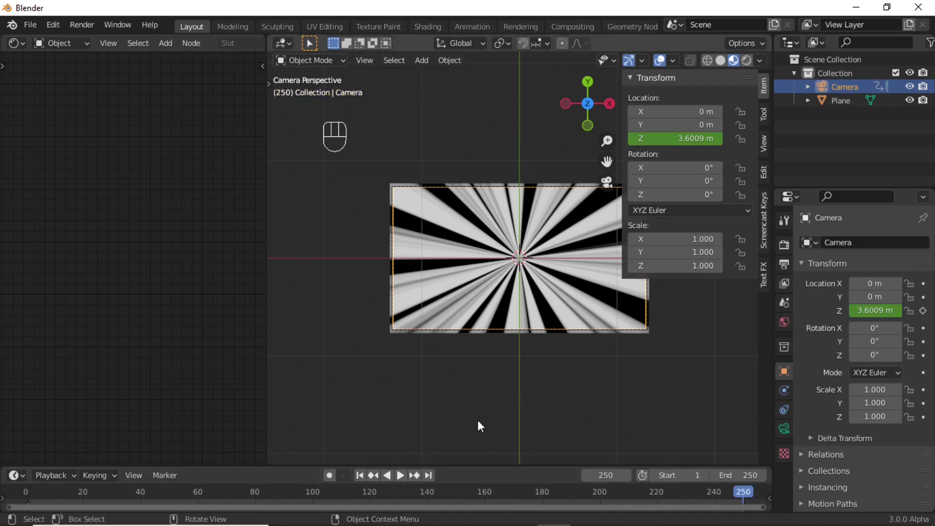
{"action": "left_click_drag", "start_coordinate": [703, 139], "coordinate": [585, 139]}
{"action": "right_click", "coordinate": [676, 139]}
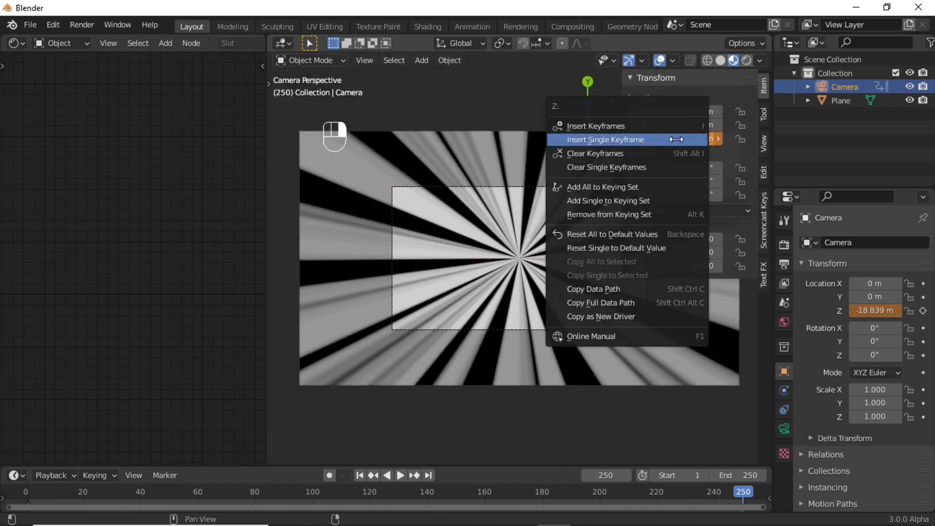
{"action": "left_click", "coordinate": [650, 142]}
{"action": "key", "text": "shift+Left"}
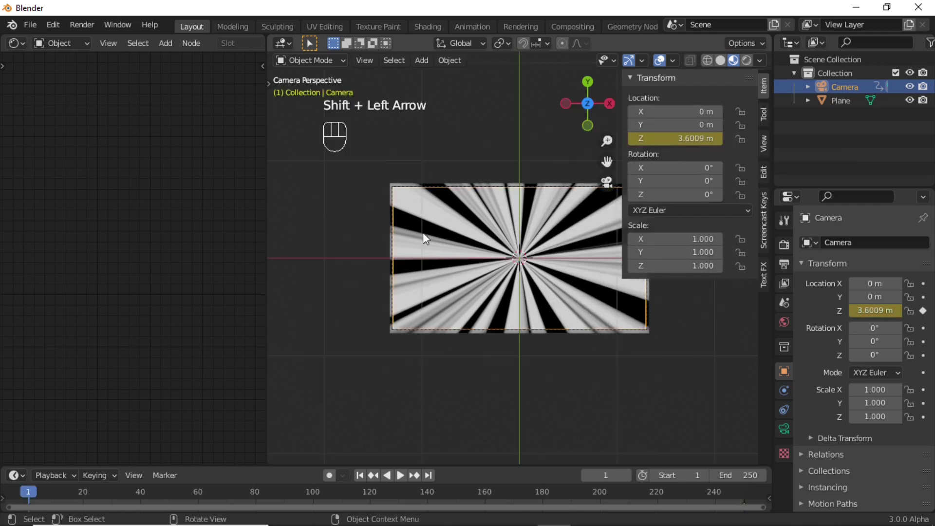
{"action": "key", "text": "space"}
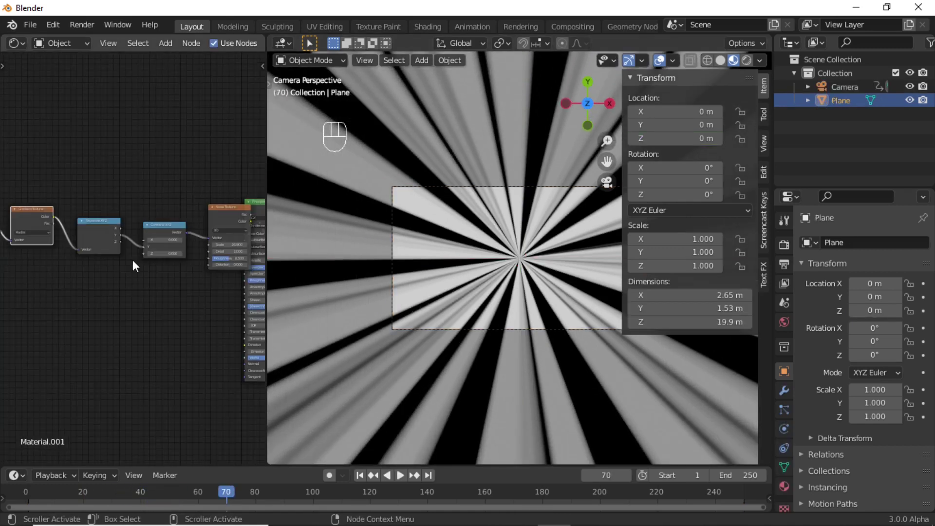
Maximize the node editor and delete the Principled BSDF node
{"action": "scroll", "coordinate": [133, 263], "scroll_direction": "up", "scroll_amount": 3}
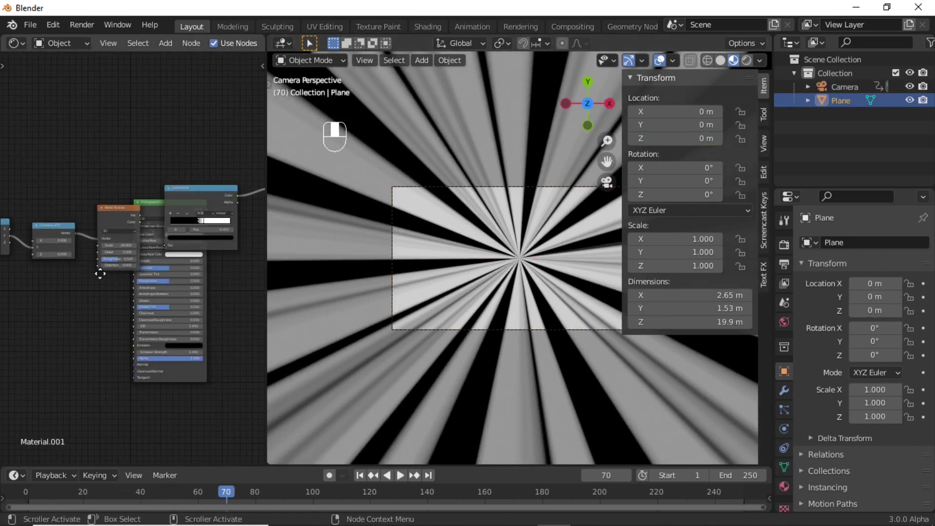
{"action": "scroll", "coordinate": [183, 252], "scroll_direction": "up", "scroll_amount": 1}
{"action": "scroll", "coordinate": [180, 235], "scroll_direction": "down", "scroll_amount": 2}
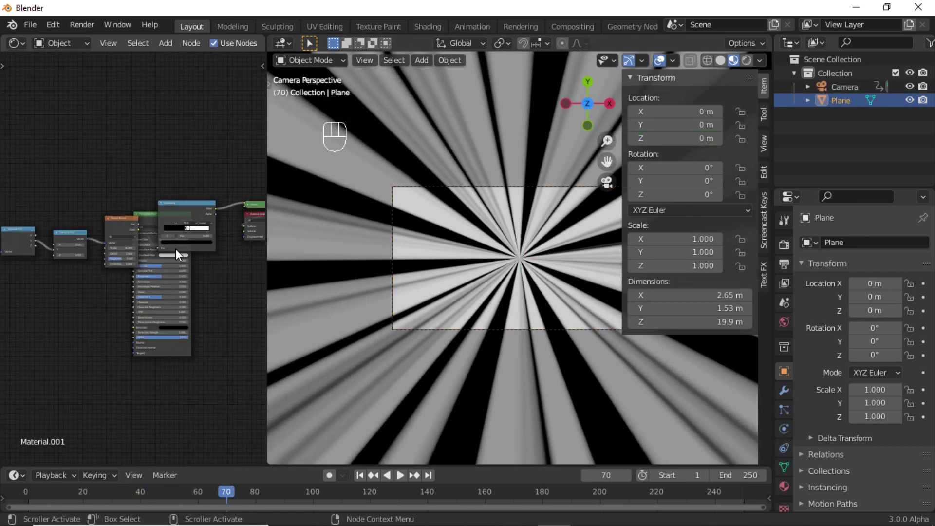
{"action": "key", "text": "ctrl+space"}
{"action": "scroll", "coordinate": [440, 324], "scroll_direction": "up", "scroll_amount": 2}
{"action": "middle_click_drag", "start_coordinate": [514, 330], "coordinate": [402, 283]}
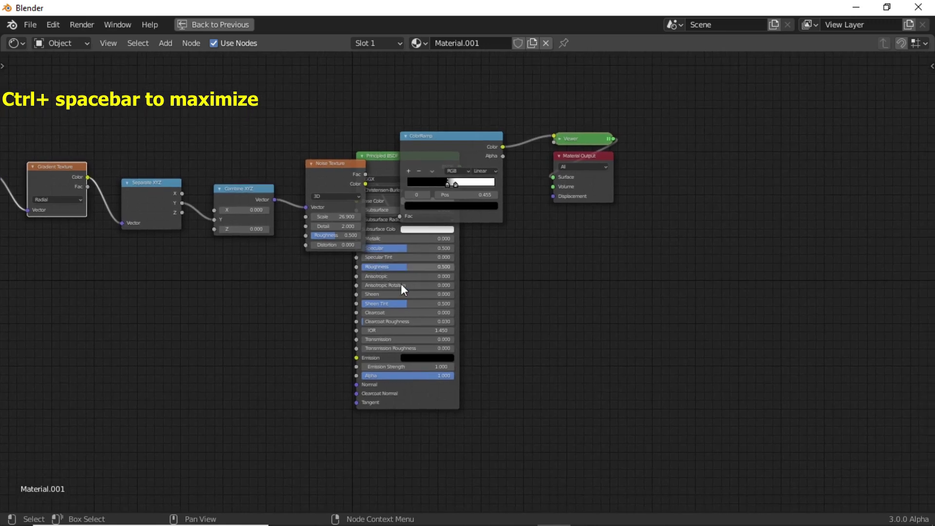
{"action": "scroll", "coordinate": [402, 288], "scroll_direction": "up", "scroll_amount": 2}
{"action": "left_click", "coordinate": [433, 424]}
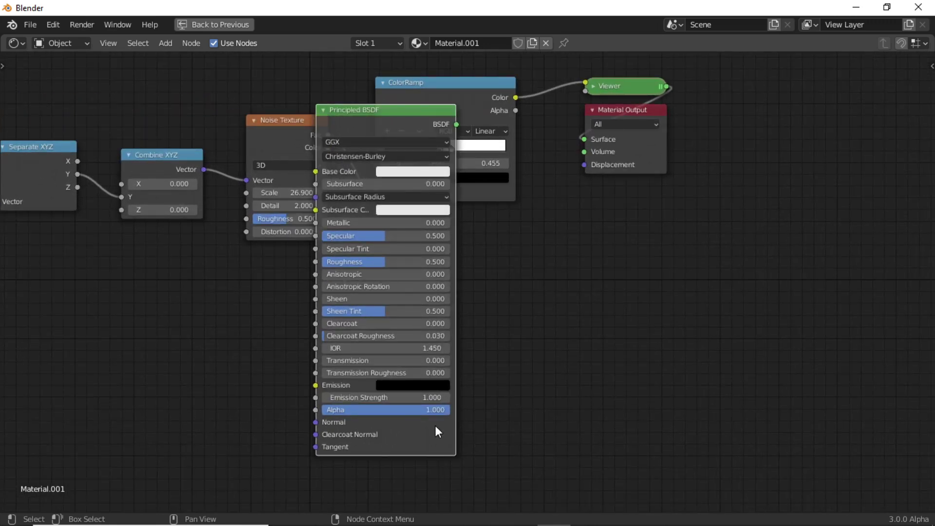
{"action": "key", "text": "x"}
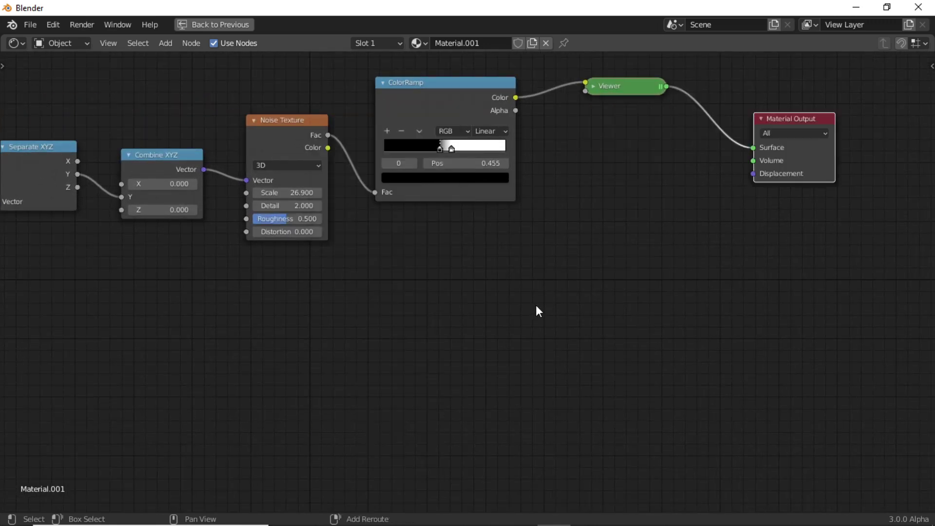
Add an Emission shader node beside the Material Output
{"action": "key", "text": "shift+a"}
{"action": "left_click", "coordinate": [497, 306]}
{"action": "type", "text": "emm"}
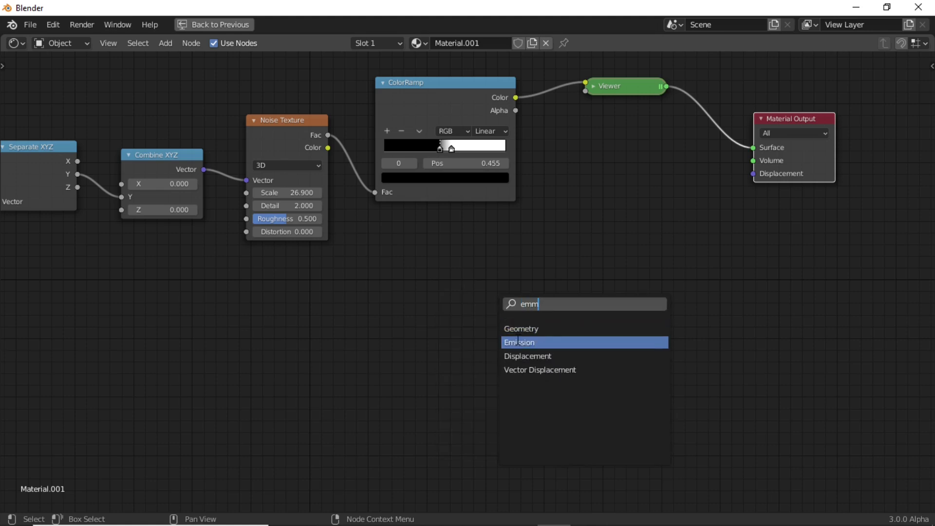
{"action": "left_click", "coordinate": [519, 343]}
{"action": "left_click", "coordinate": [636, 199]}
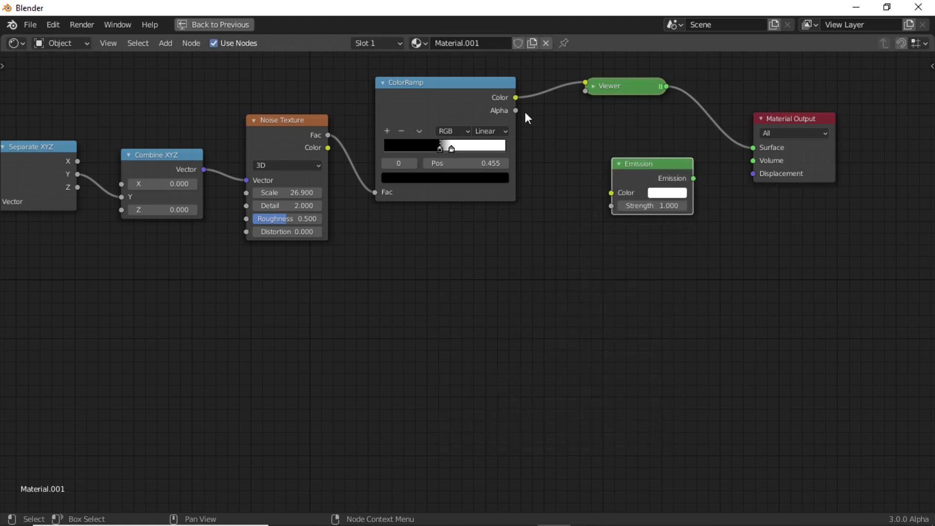
Link ColorRamp Color into Emission, Emission into Surface, and delete the Viewer node
{"action": "left_click_drag", "start_coordinate": [515, 97], "coordinate": [540, 124]}
{"action": "left_click_drag", "start_coordinate": [554, 166], "coordinate": [613, 190]}
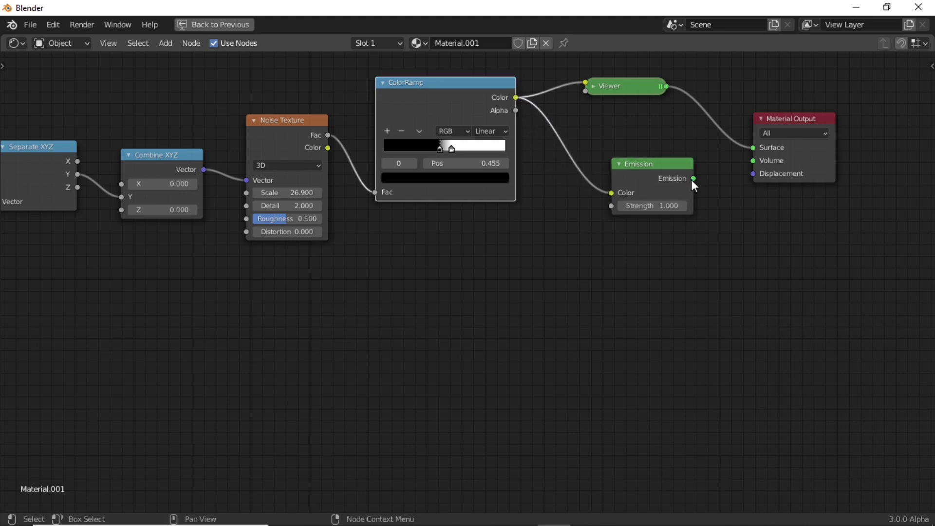
{"action": "left_click_drag", "start_coordinate": [694, 179], "coordinate": [753, 147]}
{"action": "left_click", "coordinate": [649, 96]}
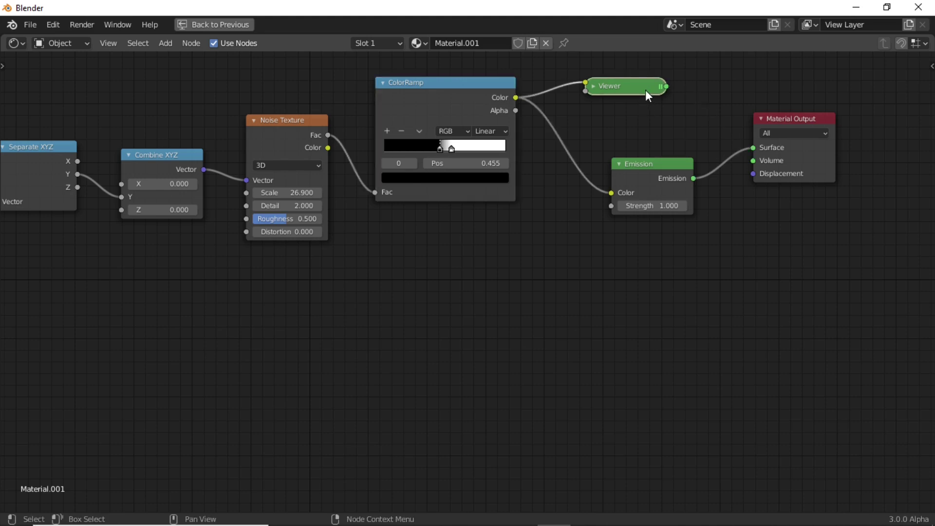
{"action": "key", "text": "x"}
{"action": "scroll", "coordinate": [483, 234], "scroll_direction": "down", "scroll_amount": 1}
Duplicate the Noise Texture node and place the copy below the original
{"action": "middle_click_drag", "start_coordinate": [485, 239], "coordinate": [507, 210]}
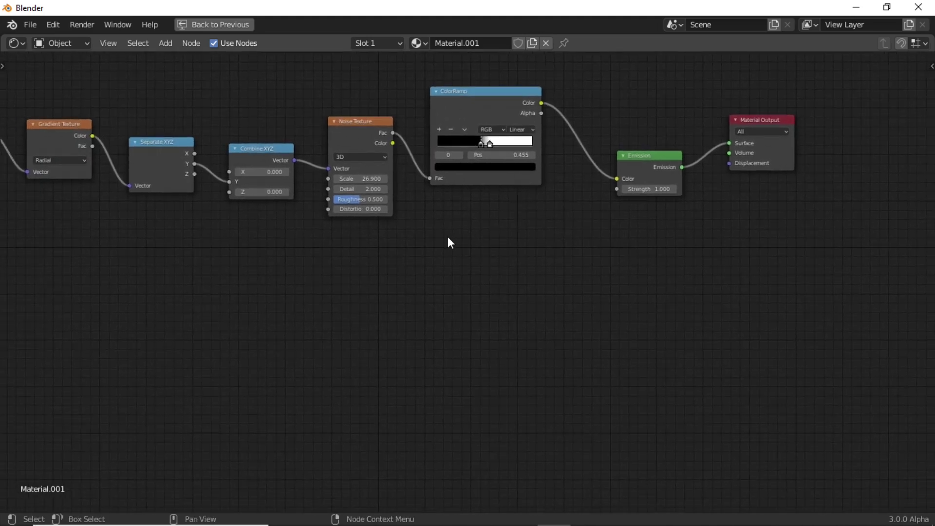
{"action": "scroll", "coordinate": [446, 235], "scroll_direction": "up", "scroll_amount": 1}
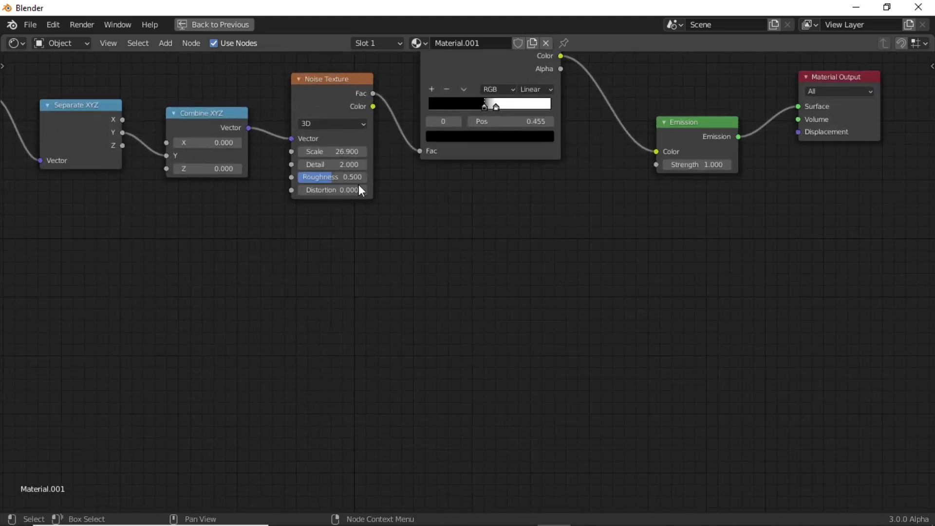
{"action": "left_click", "coordinate": [321, 102]}
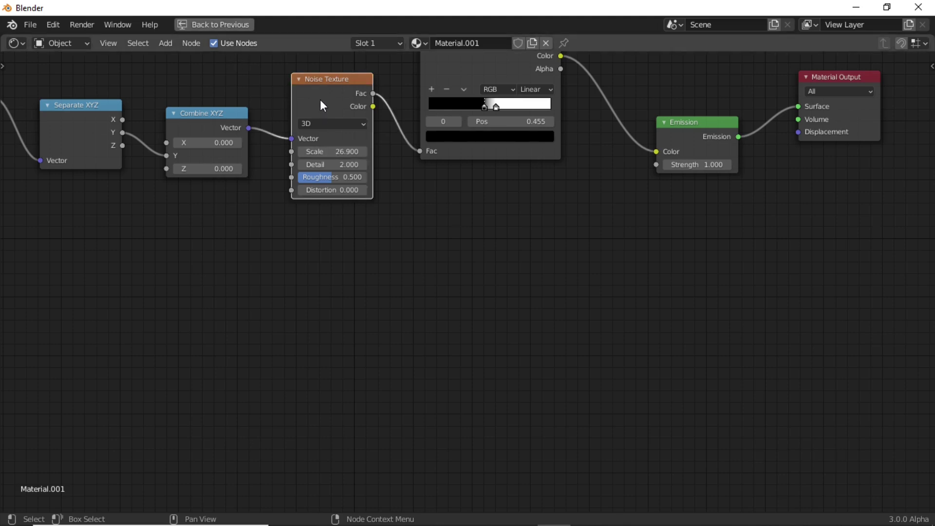
{"action": "key", "text": "shift+d"}
{"action": "left_click", "coordinate": [183, 253]}
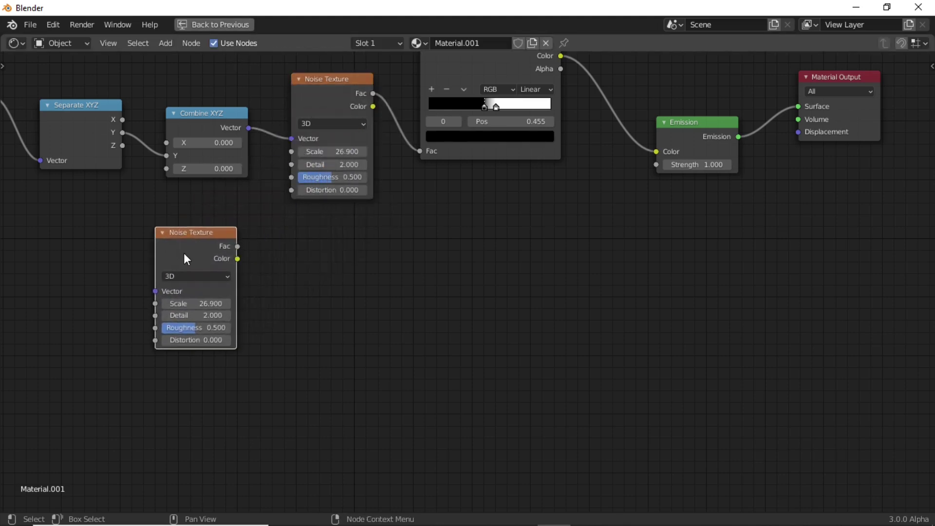
Connect the copy's Fac to the original's Distortion and preview the animation
{"action": "left_click", "coordinate": [216, 25]}
{"action": "left_click", "coordinate": [110, 250]}
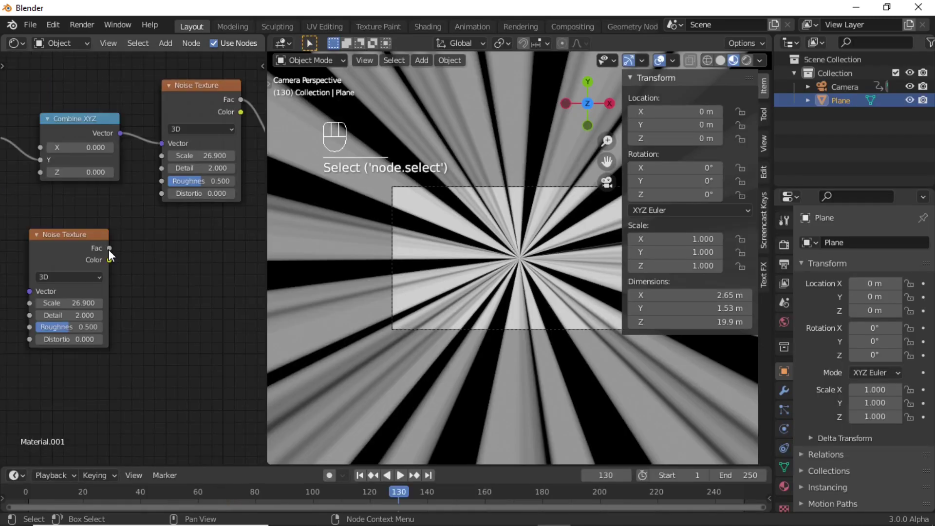
{"action": "left_click_drag", "start_coordinate": [109, 249], "coordinate": [161, 194]}
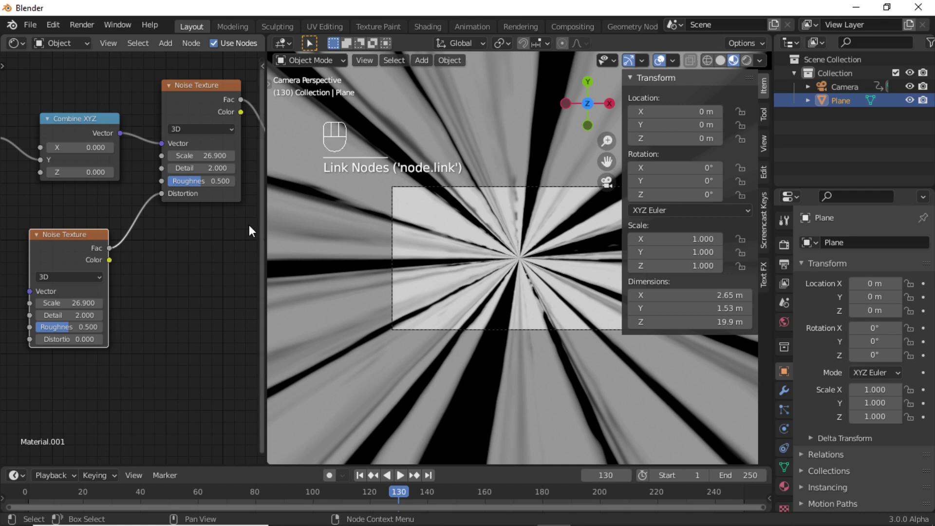
{"action": "key", "text": "space"}
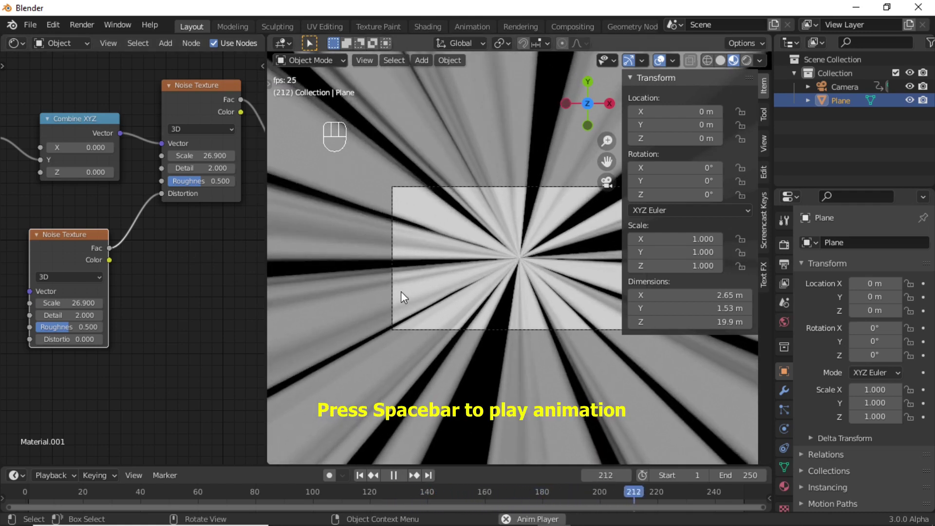
{"action": "key", "text": "space"}
{"action": "middle_click_drag", "start_coordinate": [210, 243], "coordinate": [131, 241]}
Add a ColorRamp stop, move the white stop to about 0.677, and recolour it
{"action": "scroll", "coordinate": [142, 216], "scroll_direction": "up", "scroll_amount": 3}
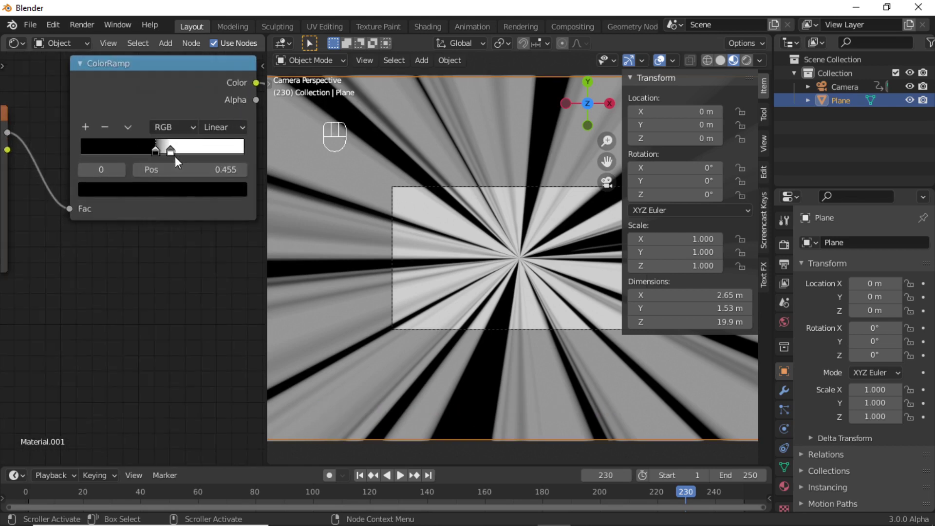
{"action": "scroll", "coordinate": [87, 135], "scroll_direction": "up", "scroll_amount": 2}
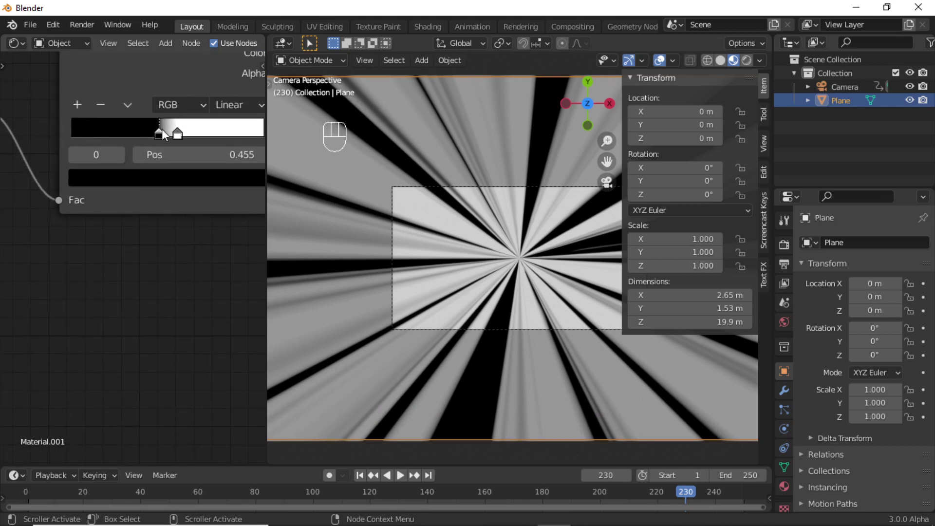
{"action": "middle_click_drag", "start_coordinate": [166, 139], "coordinate": [149, 183]}
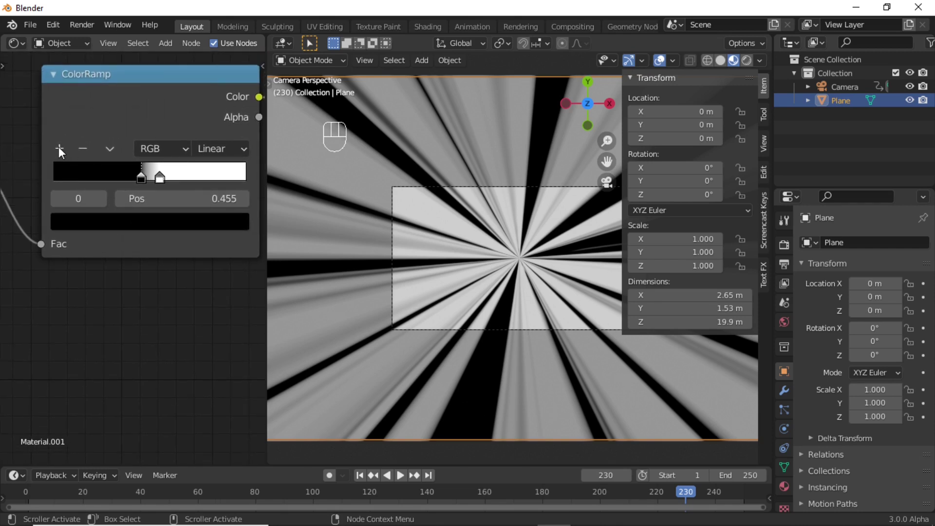
{"action": "left_click", "coordinate": [61, 147]}
{"action": "left_click_drag", "start_coordinate": [160, 177], "coordinate": [182, 176]}
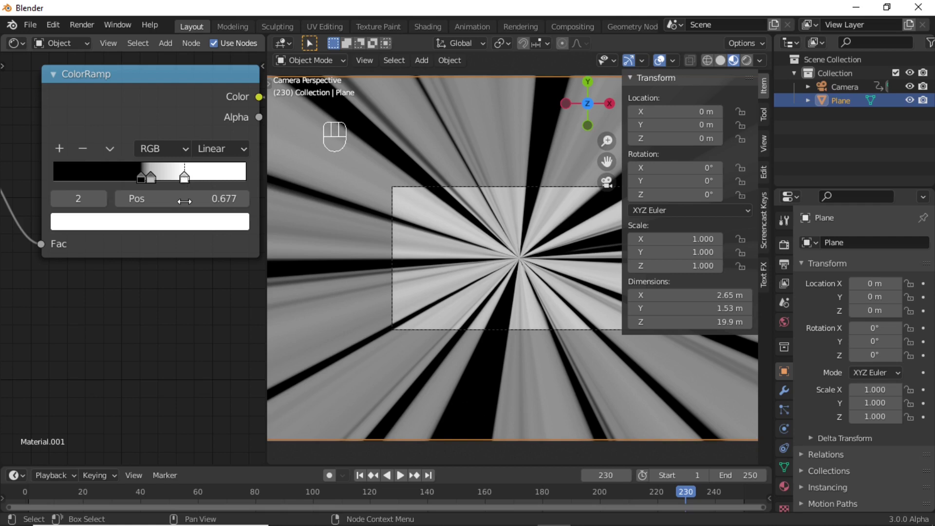
{"action": "left_click", "coordinate": [183, 224]}
{"action": "left_click_drag", "start_coordinate": [99, 304], "coordinate": [146, 355]}
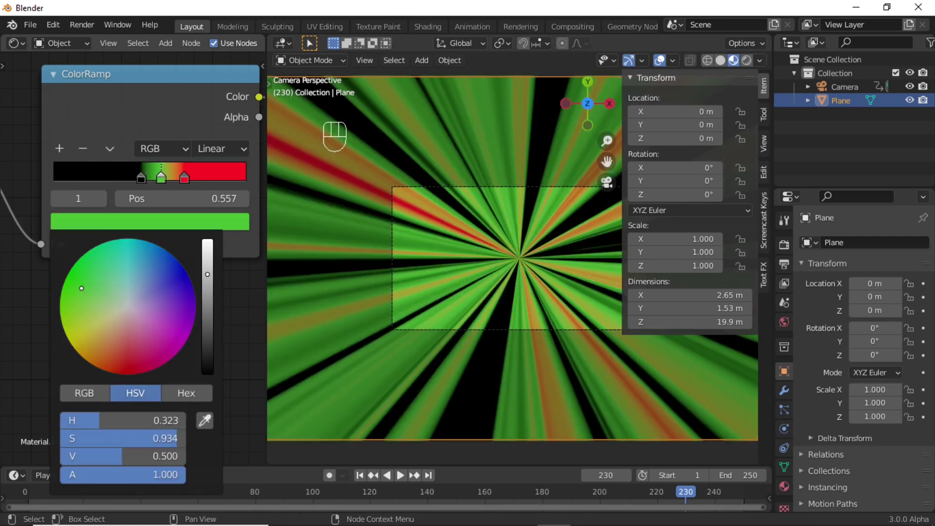
{"action": "left_click", "coordinate": [136, 177]}
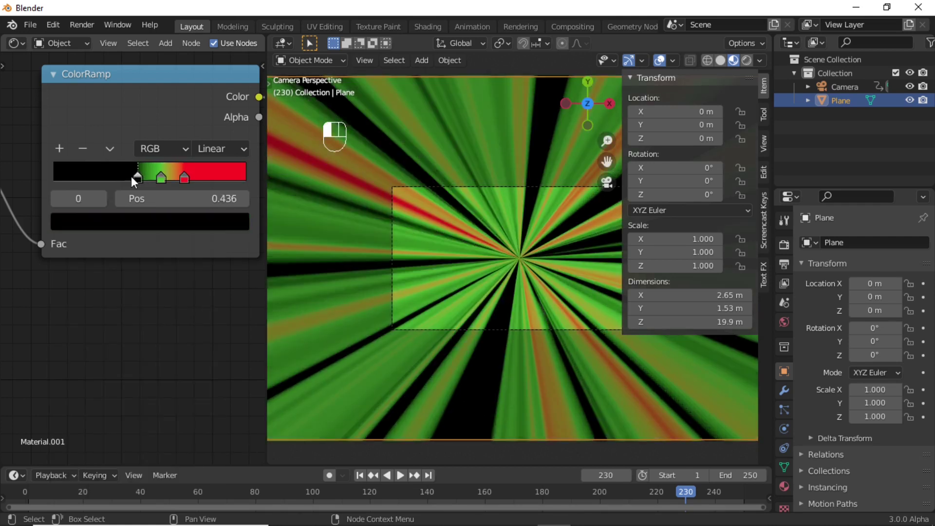
{"action": "left_click_drag", "start_coordinate": [134, 181], "coordinate": [130, 181]}
Add a fourth stop, make stop 1 orange-brown, and switch to Rendered shading
{"action": "left_click", "coordinate": [59, 148]}
{"action": "left_click", "coordinate": [177, 178]}
{"action": "left_click", "coordinate": [155, 177]}
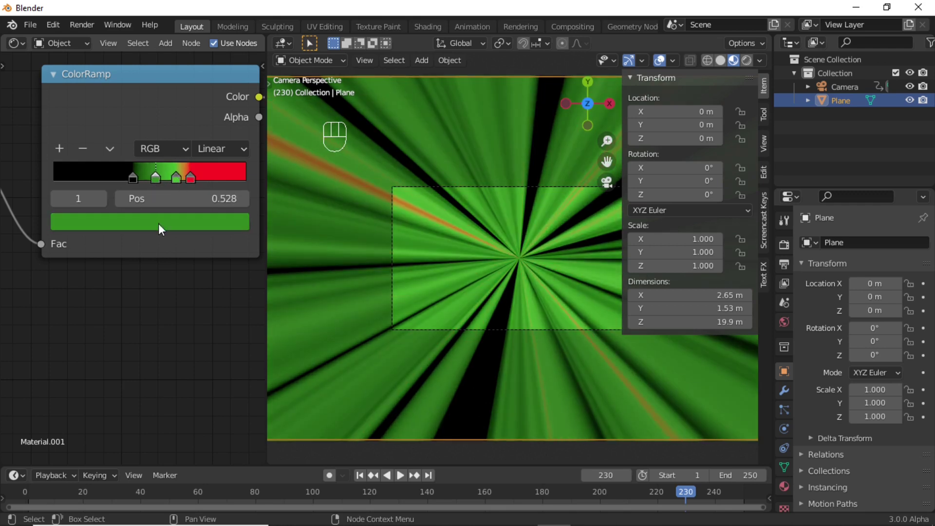
{"action": "left_click", "coordinate": [159, 224]}
{"action": "left_click", "coordinate": [185, 293]}
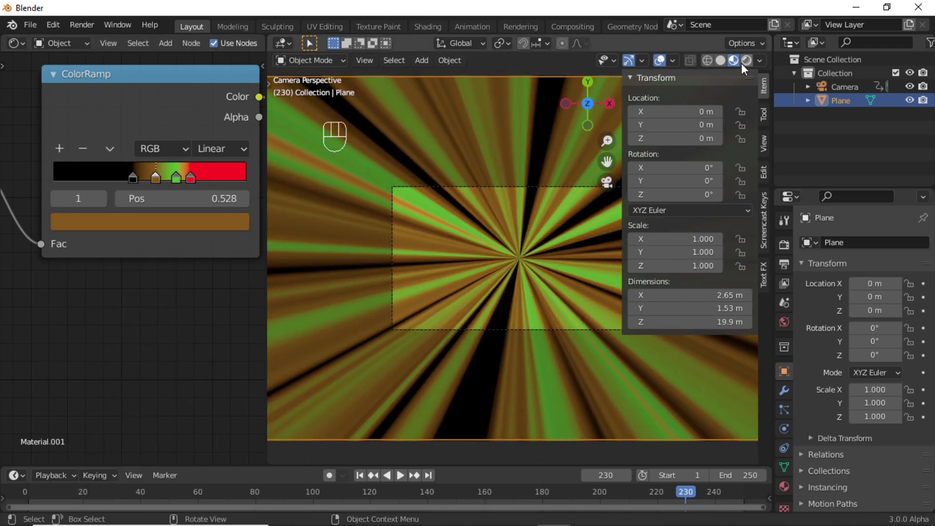
{"action": "left_click", "coordinate": [744, 62]}
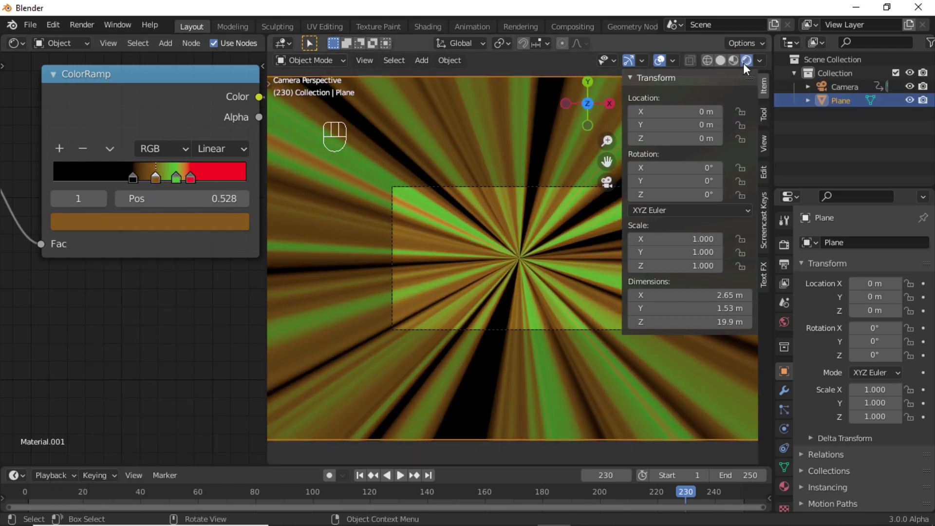
{"action": "left_click", "coordinate": [785, 247]}
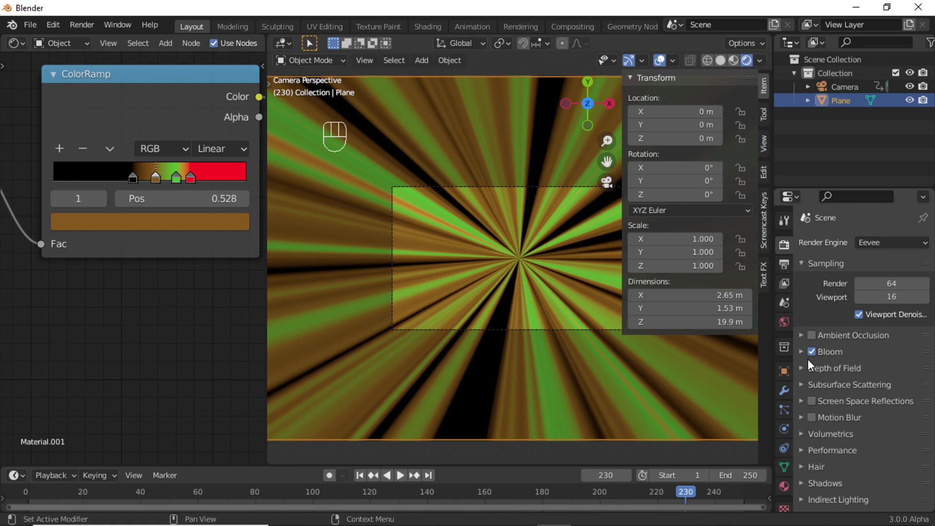
In Color Management, choose the Standard view transform and the Very High Contrast look
{"action": "scroll", "coordinate": [807, 361], "scroll_direction": "down", "scroll_amount": 4}
{"action": "left_click", "coordinate": [805, 505]}
{"action": "scroll", "coordinate": [837, 397], "scroll_direction": "down", "scroll_amount": 3}
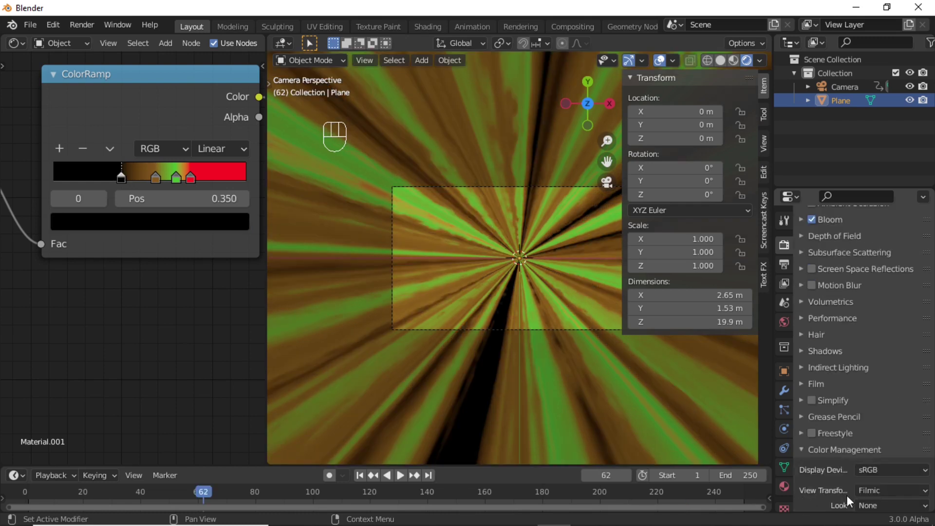
{"action": "left_click", "coordinate": [872, 490]}
{"action": "left_click", "coordinate": [872, 477]}
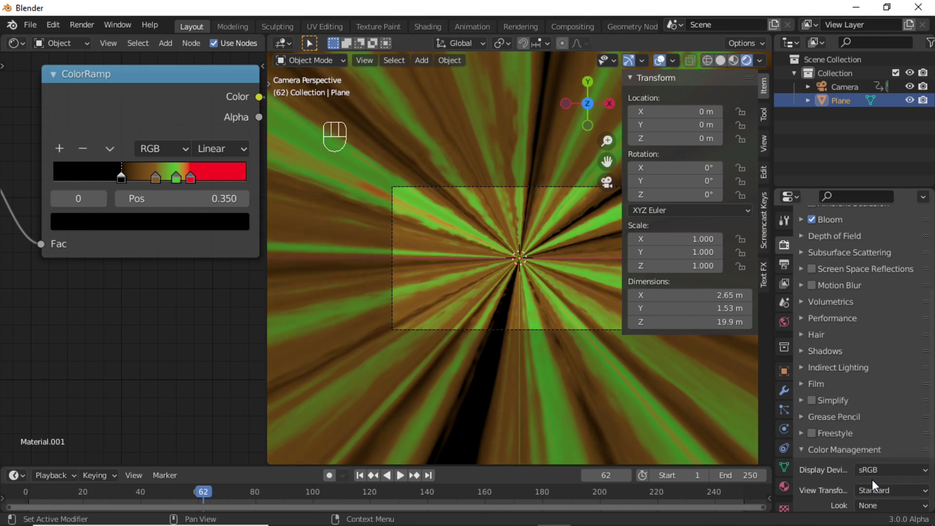
{"action": "scroll", "coordinate": [873, 454], "scroll_direction": "down", "scroll_amount": 3}
{"action": "left_click", "coordinate": [870, 452]}
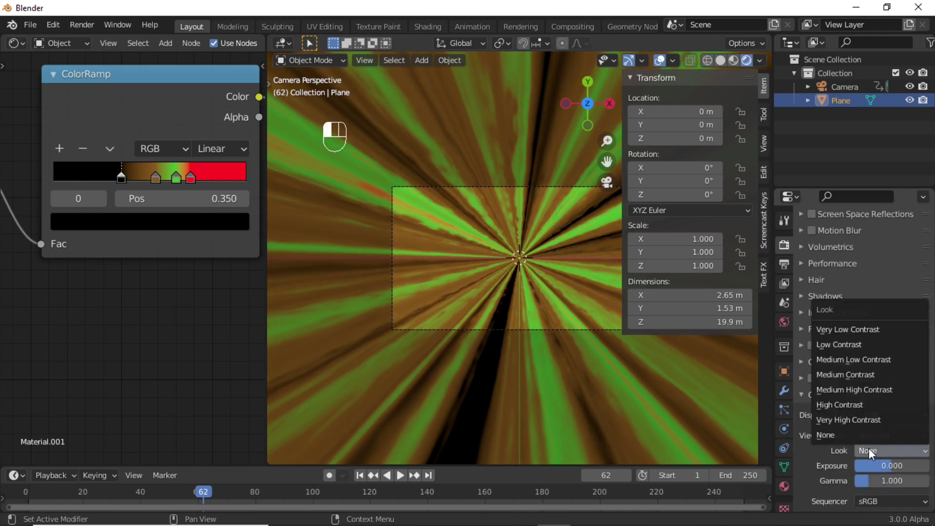
{"action": "left_click", "coordinate": [857, 418]}
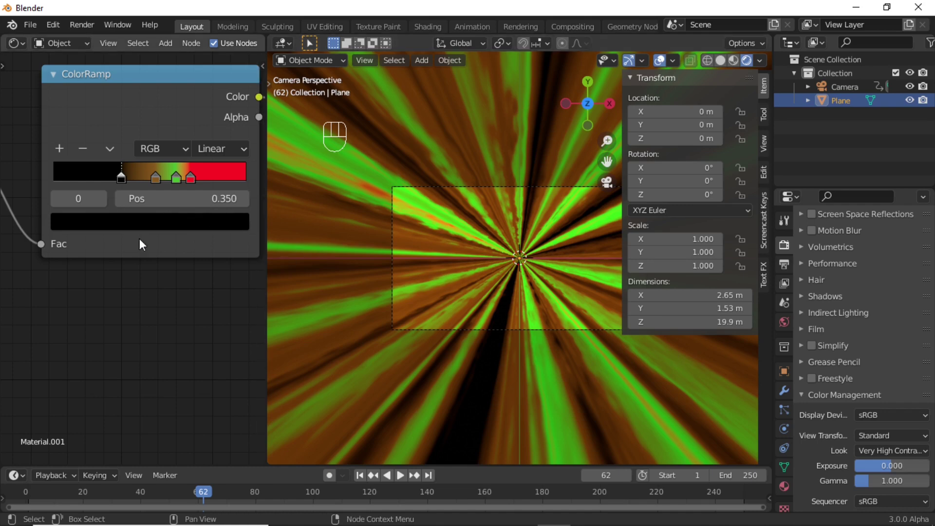
{"action": "scroll", "coordinate": [142, 244], "scroll_direction": "down", "scroll_amount": 2}
{"action": "scroll", "coordinate": [178, 259], "scroll_direction": "down", "scroll_amount": 5, "text": "ctrl"}
Set the Emission Strength to 1.9, then raise it to 2.500
{"action": "left_click", "coordinate": [205, 290]}
{"action": "type", "text": "1.9"}
{"action": "key", "text": "Return"}
{"action": "left_click_drag", "start_coordinate": [185, 288], "coordinate": [226, 261]}
Play and stop the animation at frame 179, then pan to the texture nodes
{"action": "key", "text": "space"}
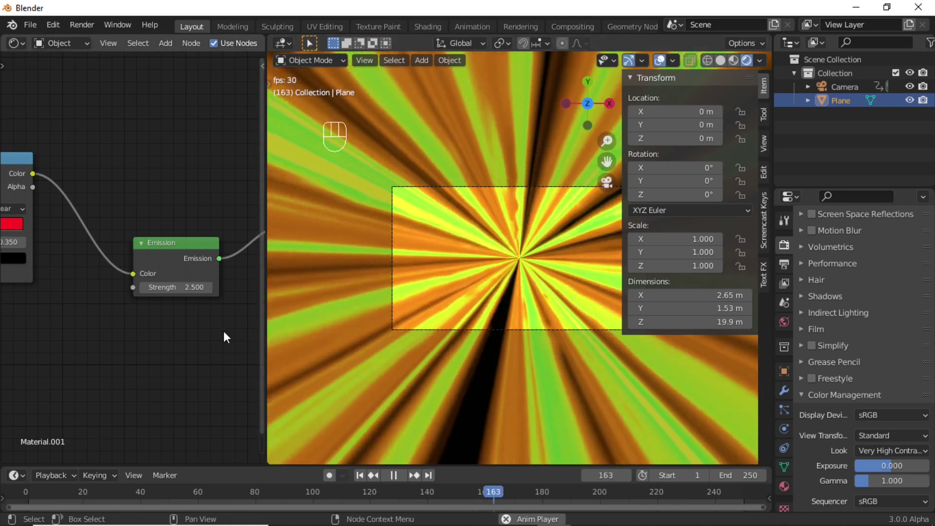
{"action": "key", "text": "space"}
{"action": "scroll", "coordinate": [191, 310], "scroll_direction": "down", "scroll_amount": 3}
{"action": "middle_click_drag", "start_coordinate": [192, 311], "coordinate": [308, 270]}
{"action": "middle_click_drag", "start_coordinate": [78, 299], "coordinate": [201, 288]}
{"action": "middle_click_drag", "start_coordinate": [108, 263], "coordinate": [180, 267]}
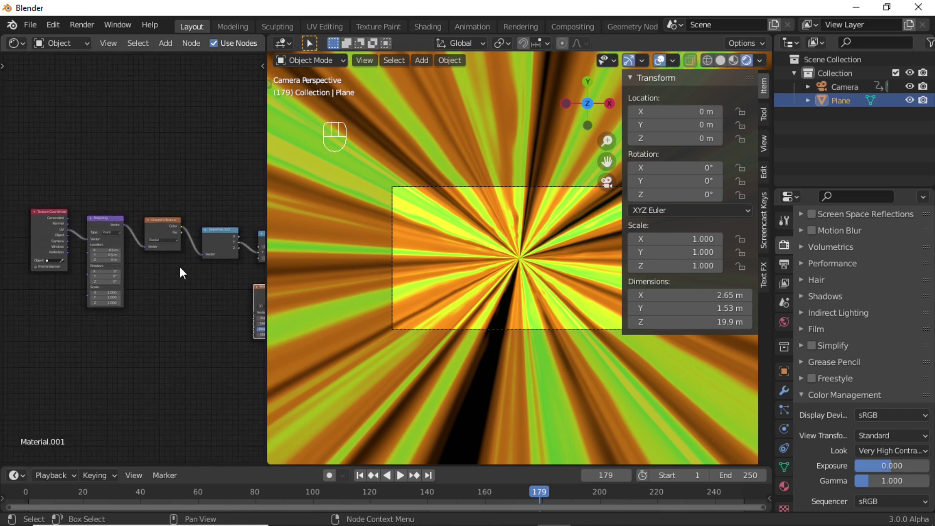
Duplicate the Mapping node and place the copy before the Gradient Texture
{"action": "scroll", "coordinate": [113, 263], "scroll_direction": "up", "scroll_amount": 5}
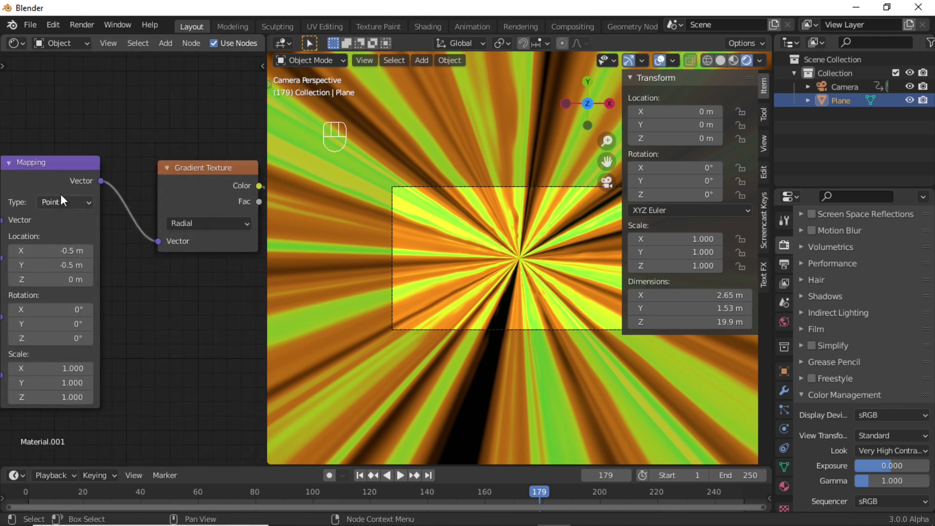
{"action": "left_click", "coordinate": [43, 174]}
{"action": "scroll", "coordinate": [42, 173], "scroll_direction": "down", "scroll_amount": 1}
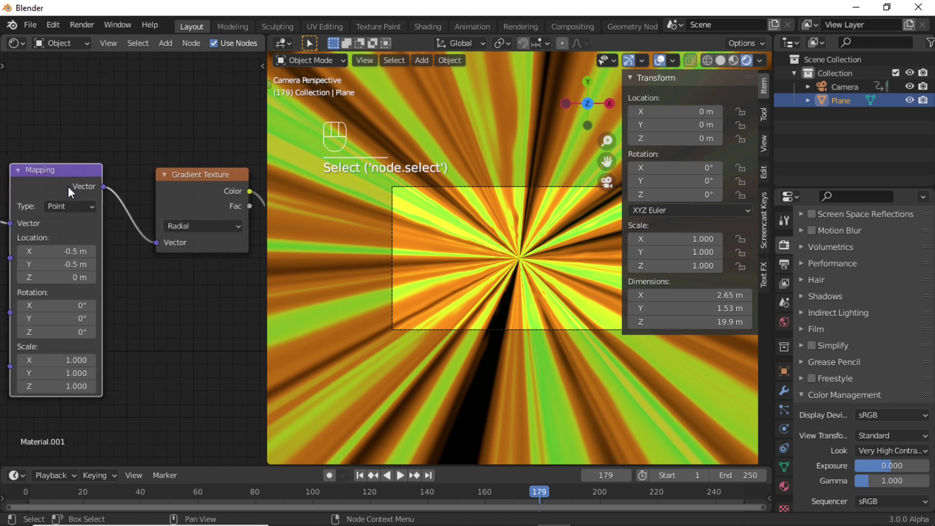
{"action": "scroll", "coordinate": [68, 186], "scroll_direction": "up", "scroll_amount": 1}
{"action": "key", "text": "shift+d"}
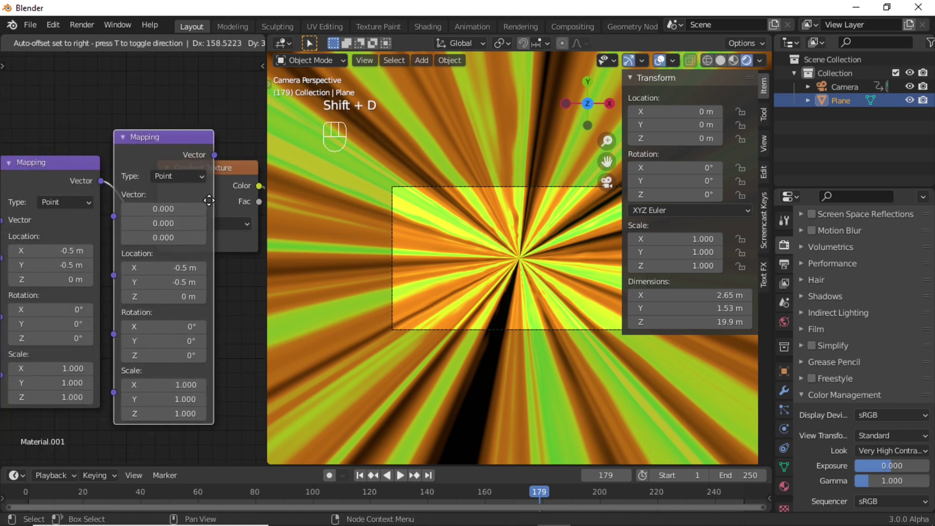
{"action": "left_click", "coordinate": [253, 201]}
Reset the new Mapping node's Location to 0 m on X, Y and Z
{"action": "middle_click_drag", "start_coordinate": [183, 337], "coordinate": [102, 343]}
{"action": "left_click", "coordinate": [130, 231]}
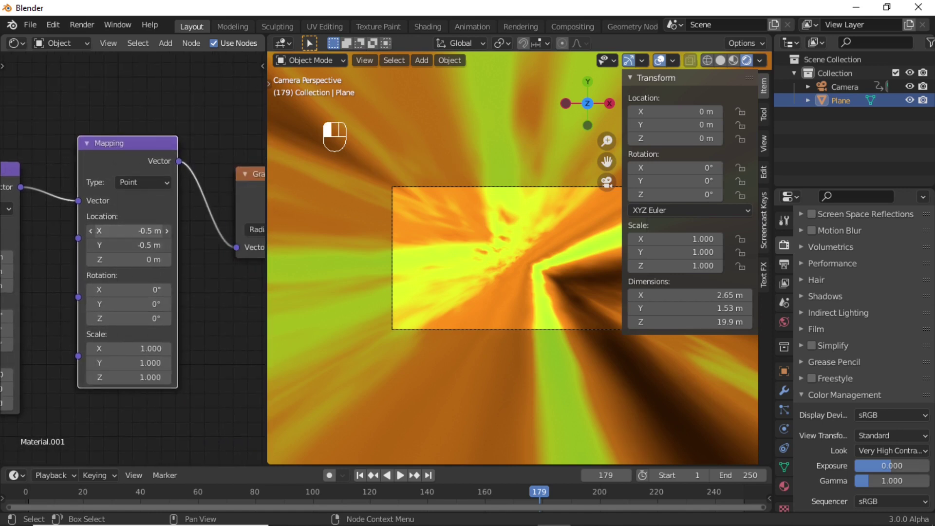
{"action": "left_click_drag", "start_coordinate": [130, 231], "coordinate": [131, 233]}
{"action": "type", "text": "0"}
{"action": "key", "text": "Return"}
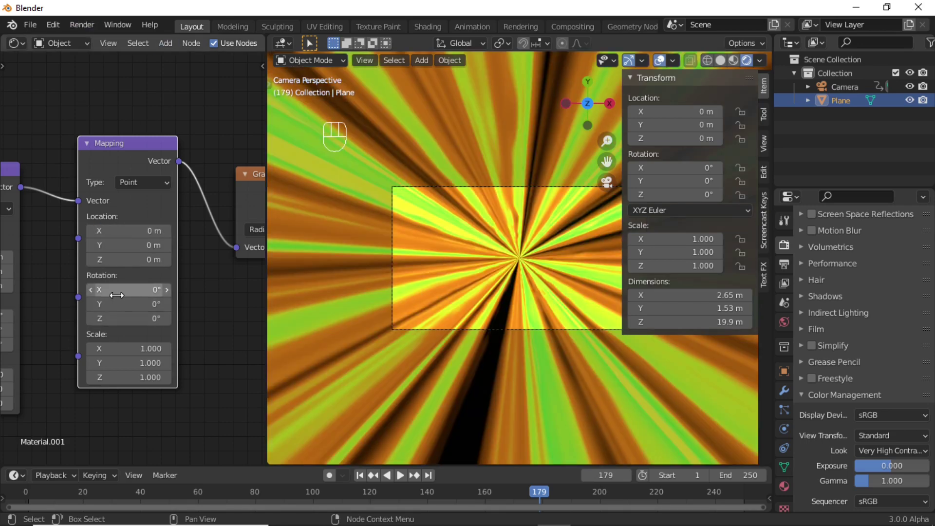
{"action": "mouse_move", "coordinate": [108, 319]}
{"action": "left_mouse_down"}
{"action": "mouse_move", "coordinate": [254, 319]}
{"action": "mouse_move", "coordinate": [108, 319]}
{"action": "left_mouse_up"}
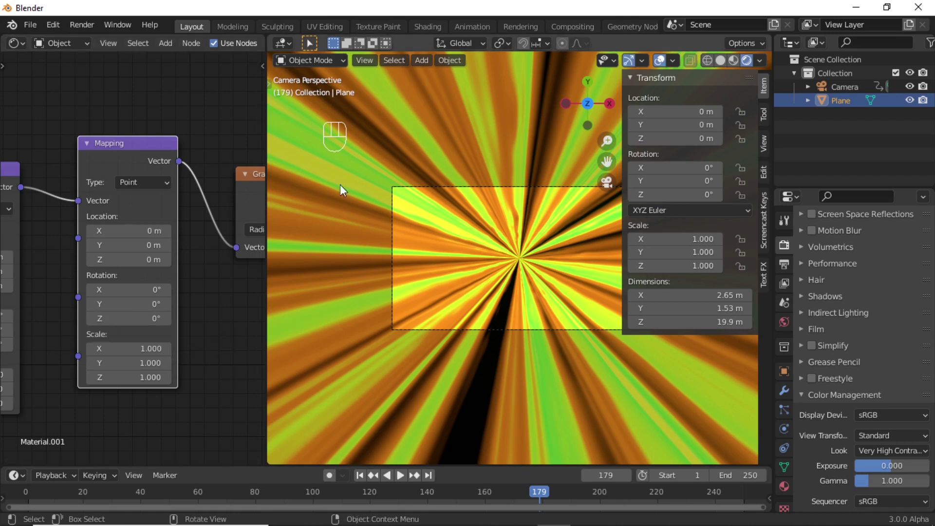
Keyframe the Mapping node's Z rotation at 0° on frame 1
{"action": "left_click", "coordinate": [359, 476]}
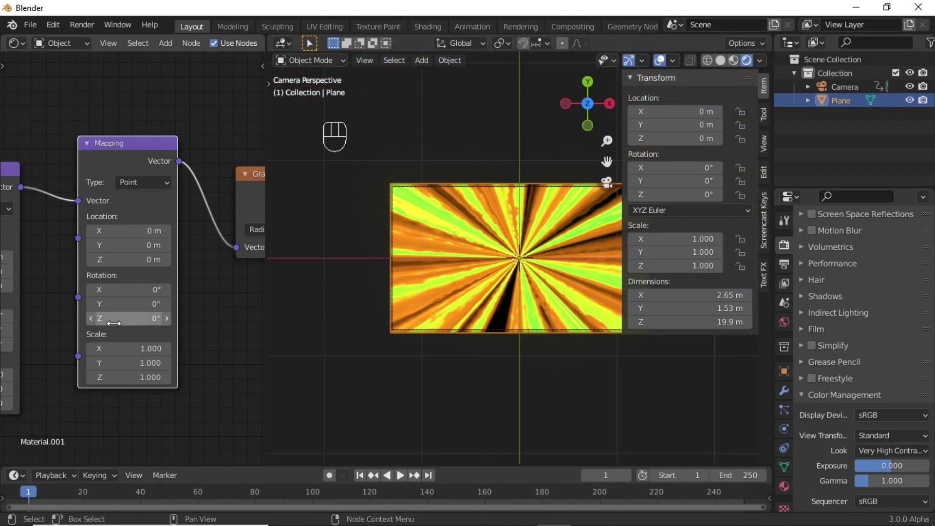
{"action": "right_click", "coordinate": [134, 321]}
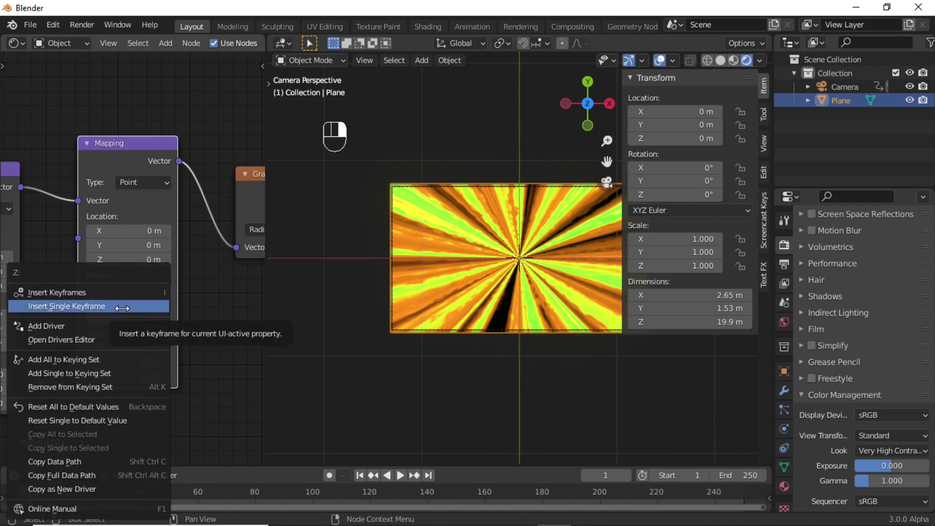
{"action": "left_click", "coordinate": [122, 308]}
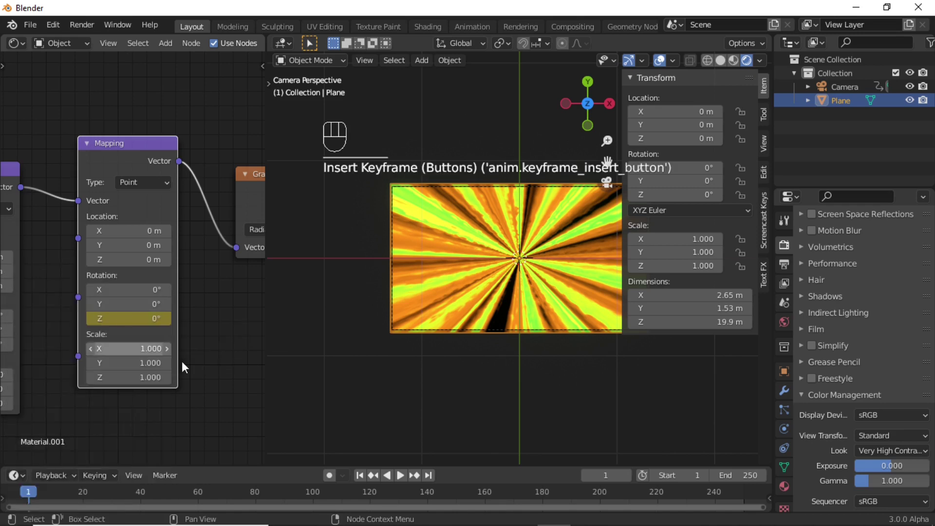
On frame 250, set Z rotation to 75° and keyframe it
{"action": "left_click", "coordinate": [428, 475]}
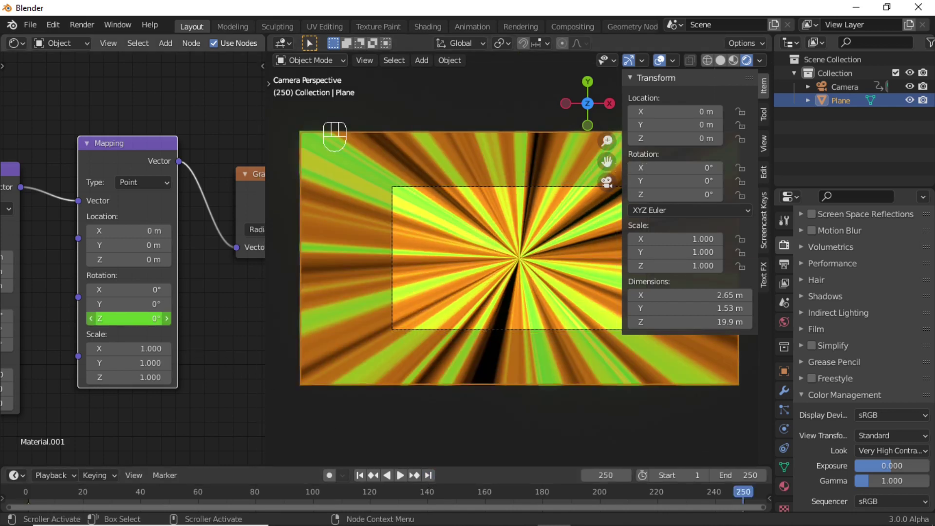
{"action": "left_click", "coordinate": [140, 319]}
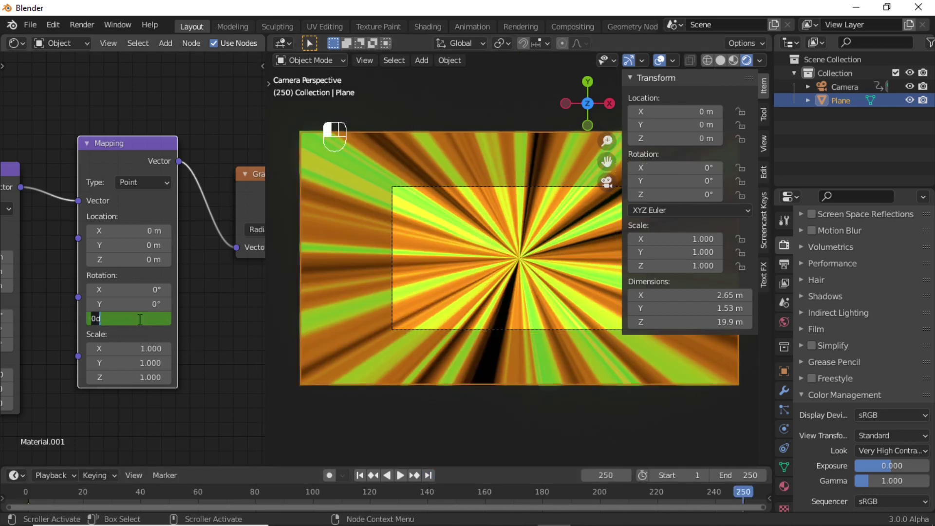
{"action": "type", "text": "75"}
{"action": "key", "text": "Return"}
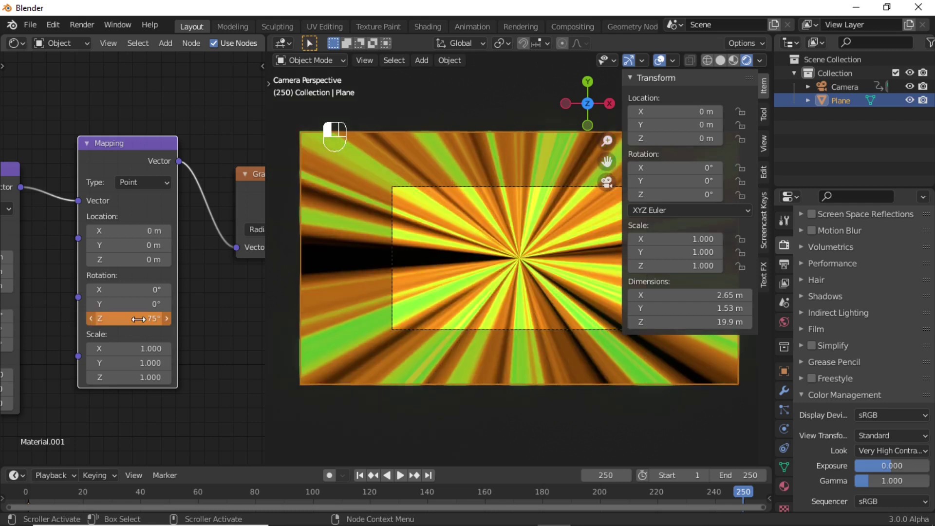
{"action": "right_click", "coordinate": [138, 319]}
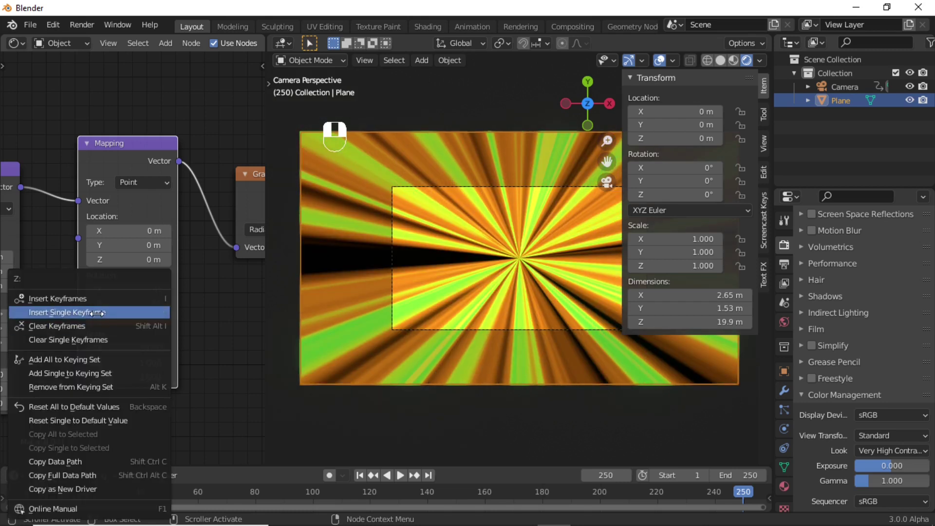
{"action": "left_click", "coordinate": [119, 312]}
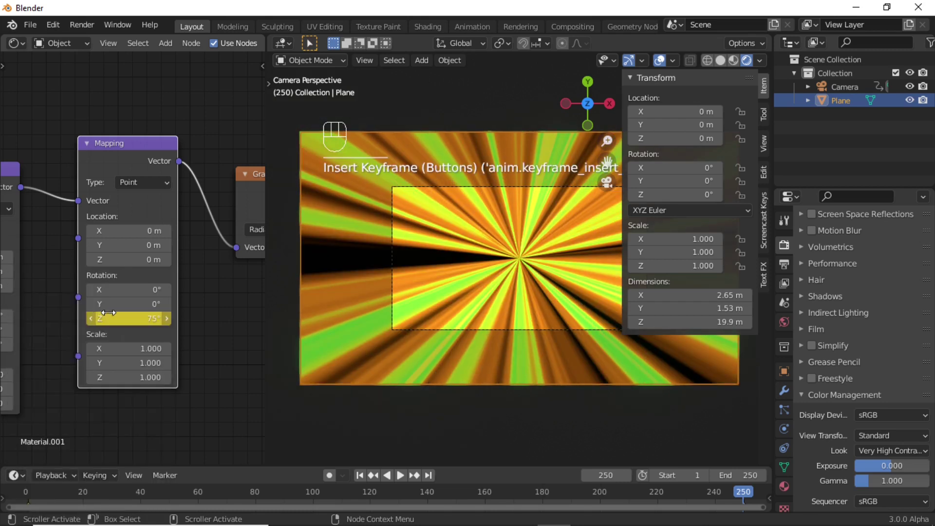
Play the rotating animation back from the first frame
{"action": "key", "text": "space"}
{"action": "key", "text": "shift+Left"}
{"action": "key", "text": "space"}
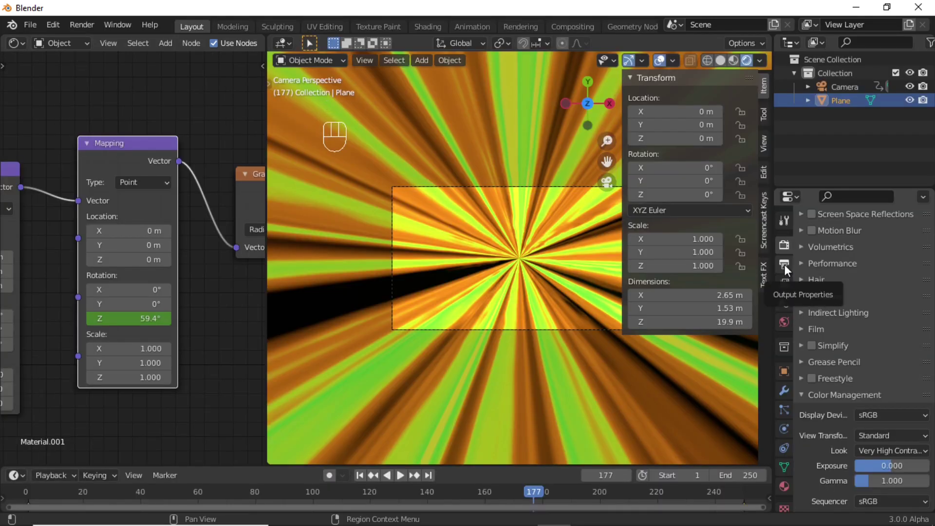
Set the output file format to FFmpeg Video
{"action": "left_click", "coordinate": [785, 265]}
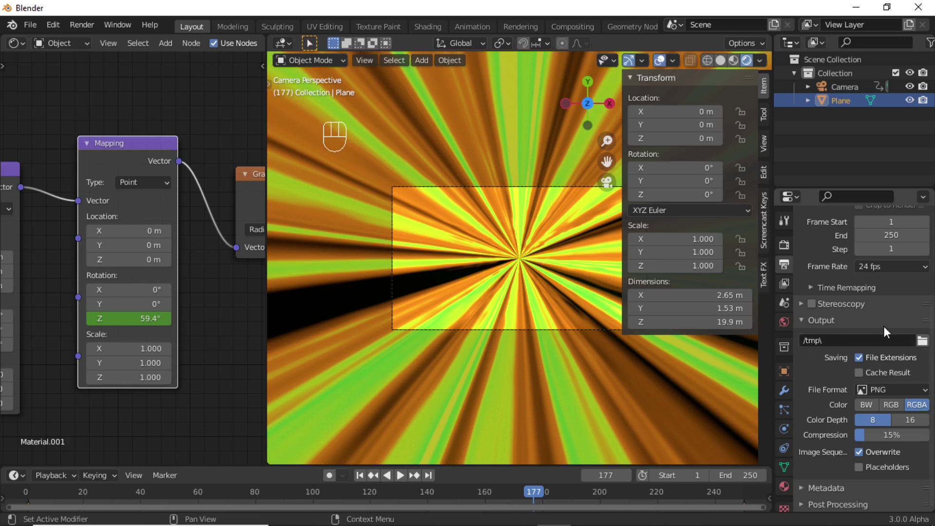
{"action": "left_click", "coordinate": [909, 390]}
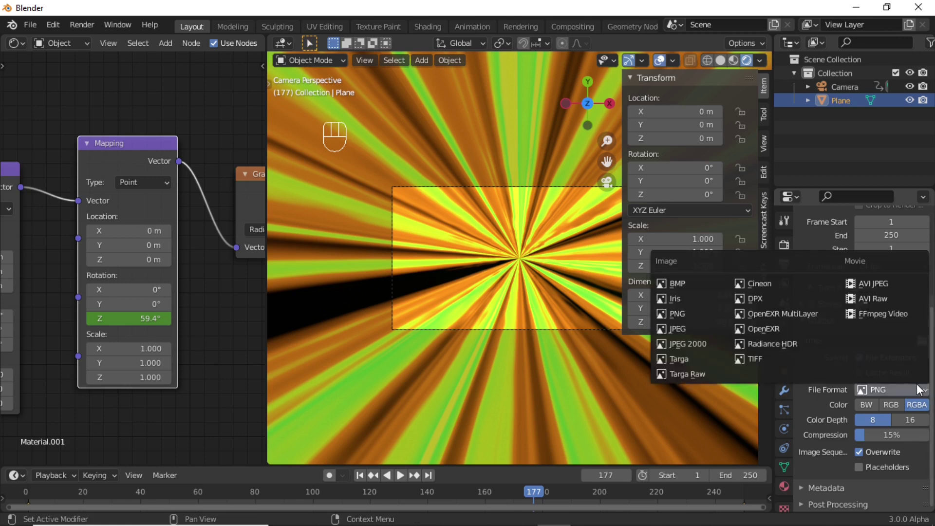
{"action": "left_click", "coordinate": [884, 313]}
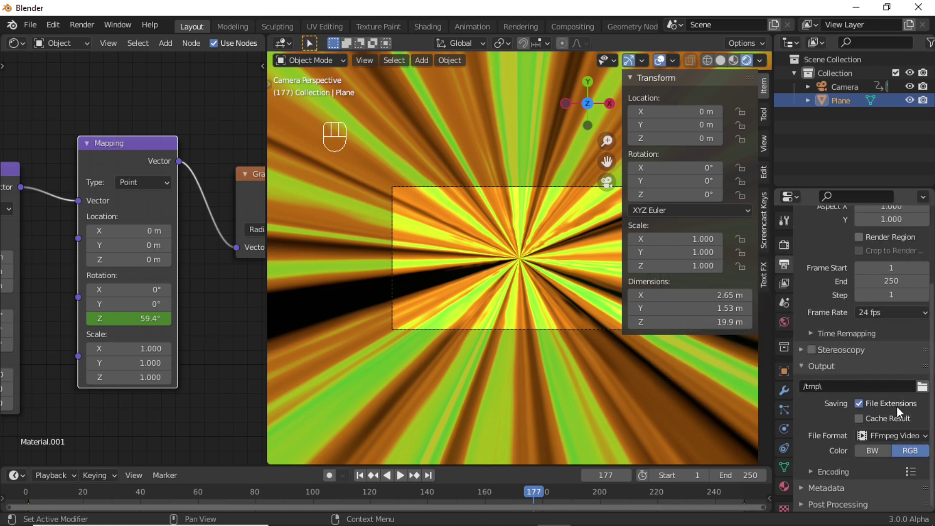
Set the encoding Output Quality to High Quality, then replay the rotating animation
{"action": "left_click", "coordinate": [814, 472]}
{"action": "scroll", "coordinate": [835, 434], "scroll_direction": "down", "scroll_amount": 4}
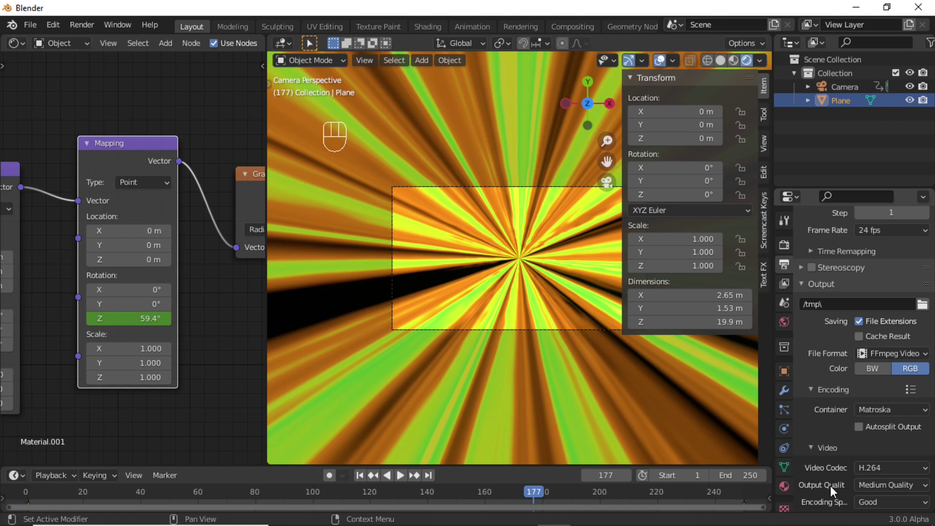
{"action": "left_click", "coordinate": [867, 486]}
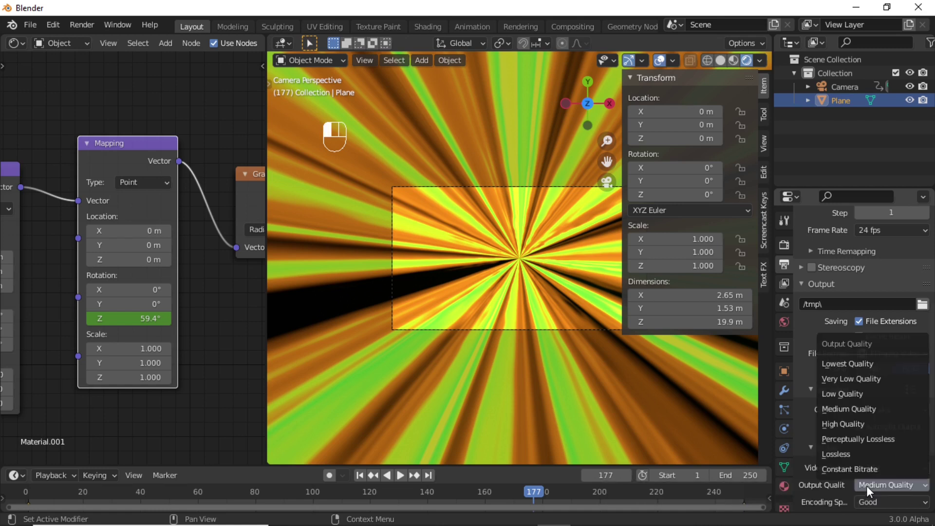
{"action": "left_click", "coordinate": [853, 424]}
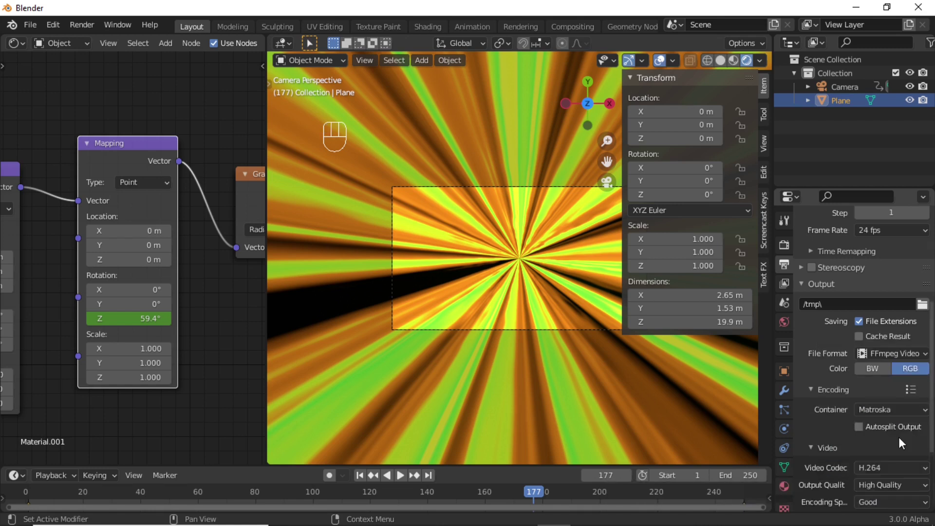
{"action": "scroll", "coordinate": [899, 436], "scroll_direction": "down", "scroll_amount": 3}
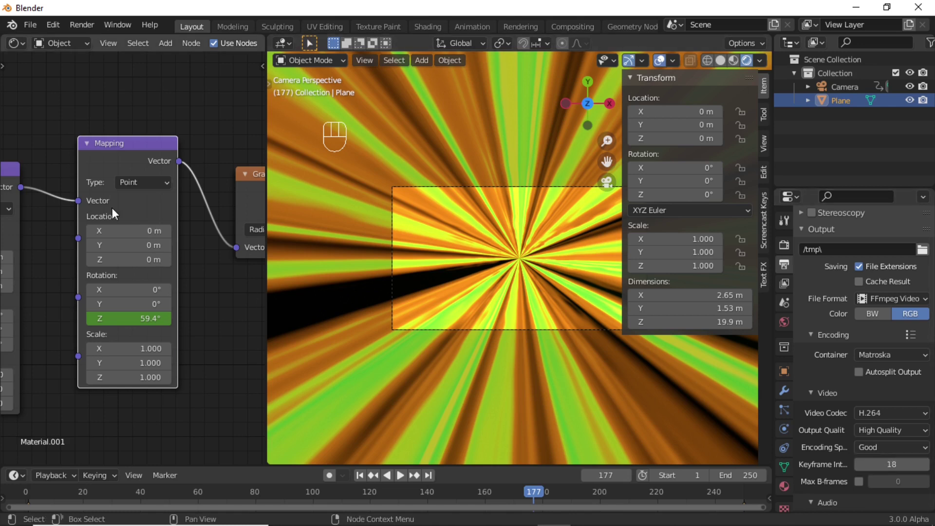
{"action": "left_click", "coordinate": [73, 25]}
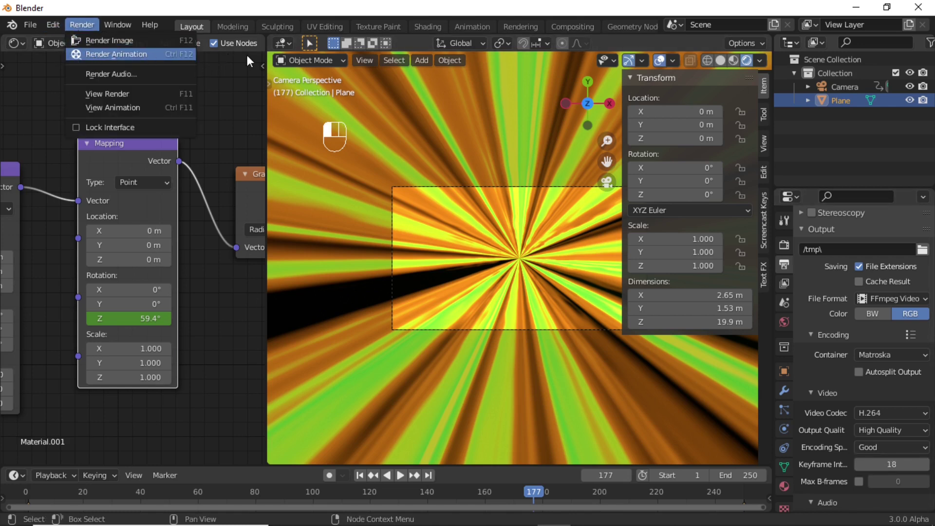
{"action": "key", "text": "space"}
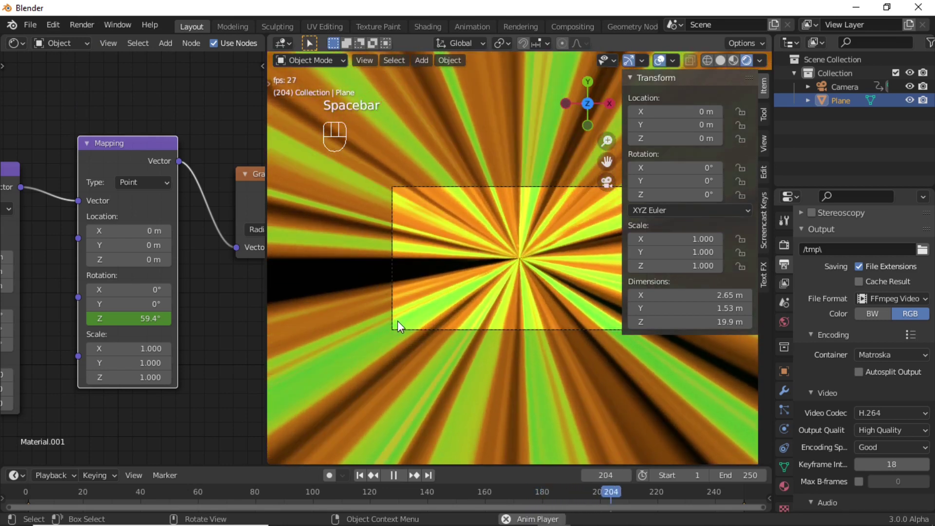